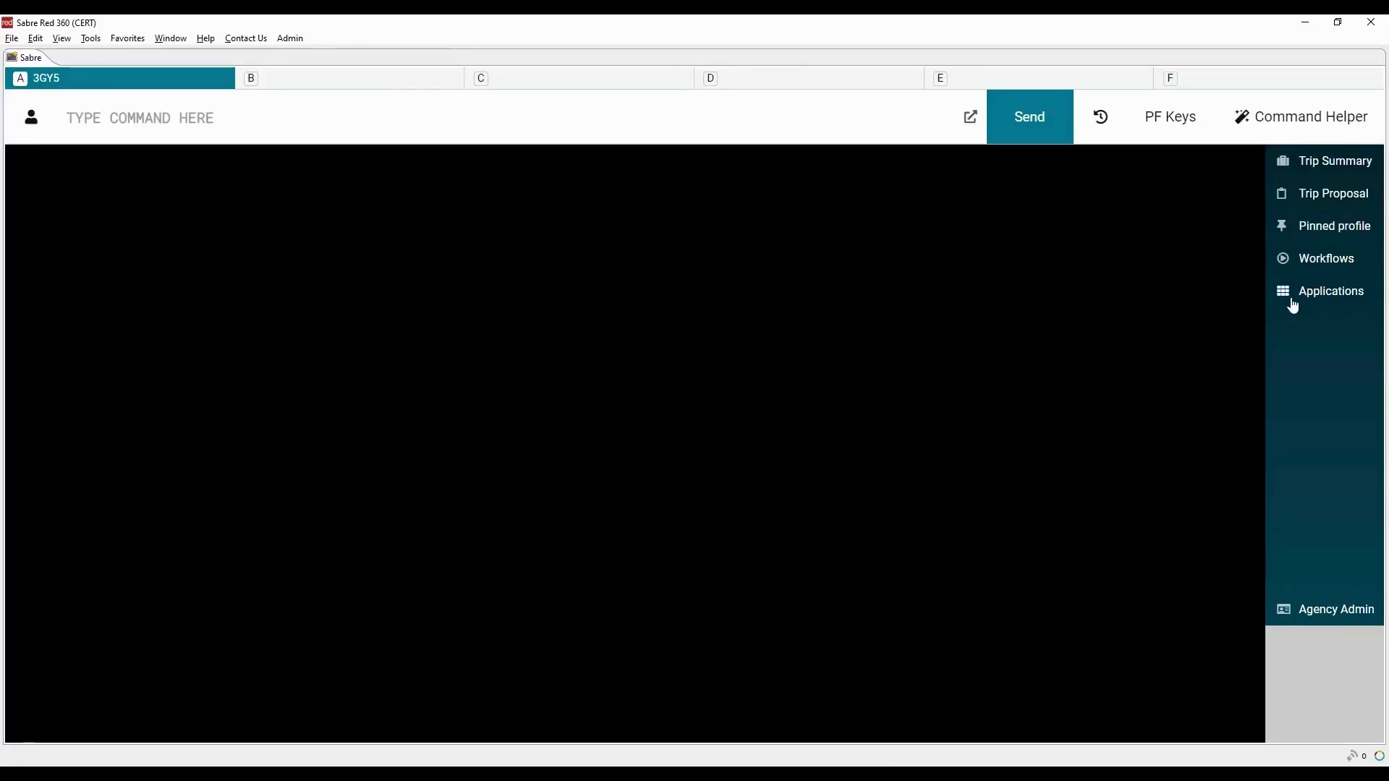
Step: Launch the encode/decode lookup tool and try an airline name search for QAT
left_click(1328, 304)
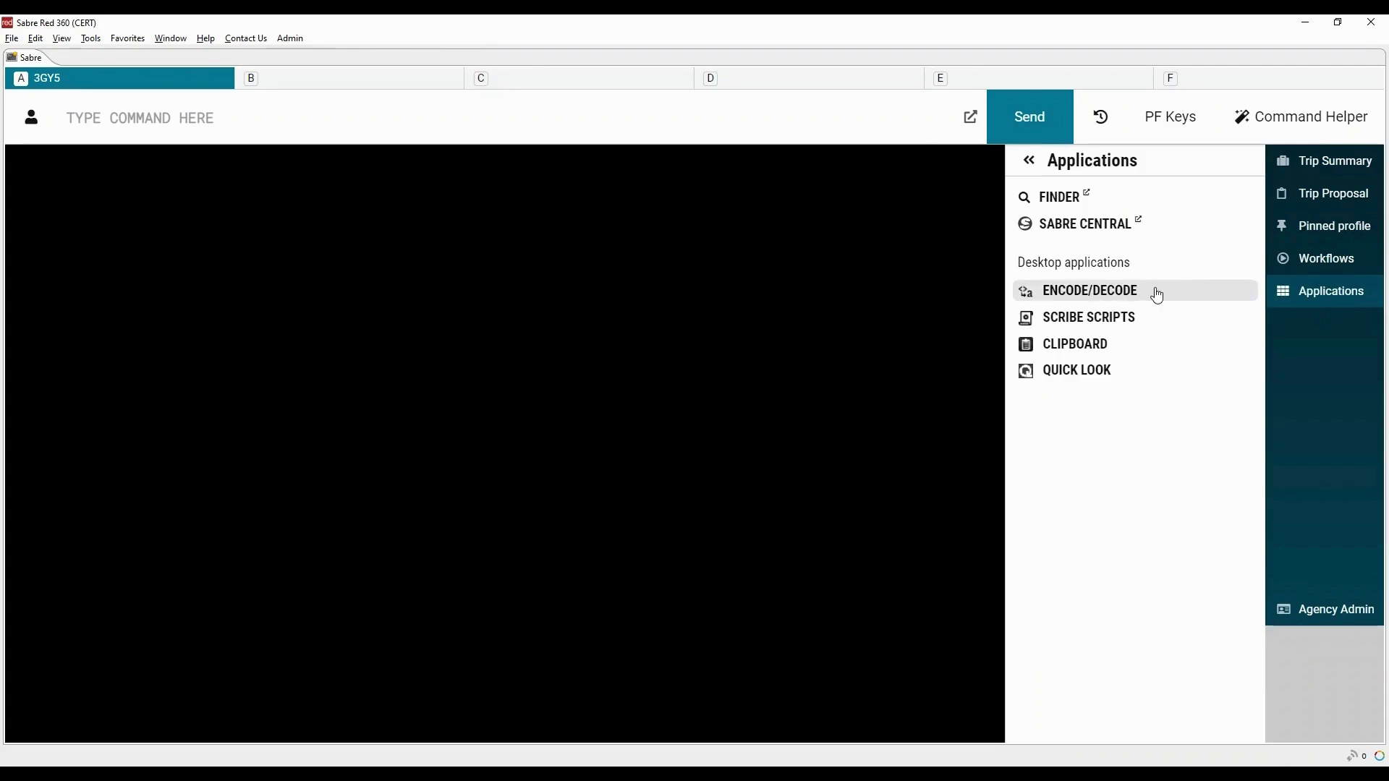
left_click(1131, 294)
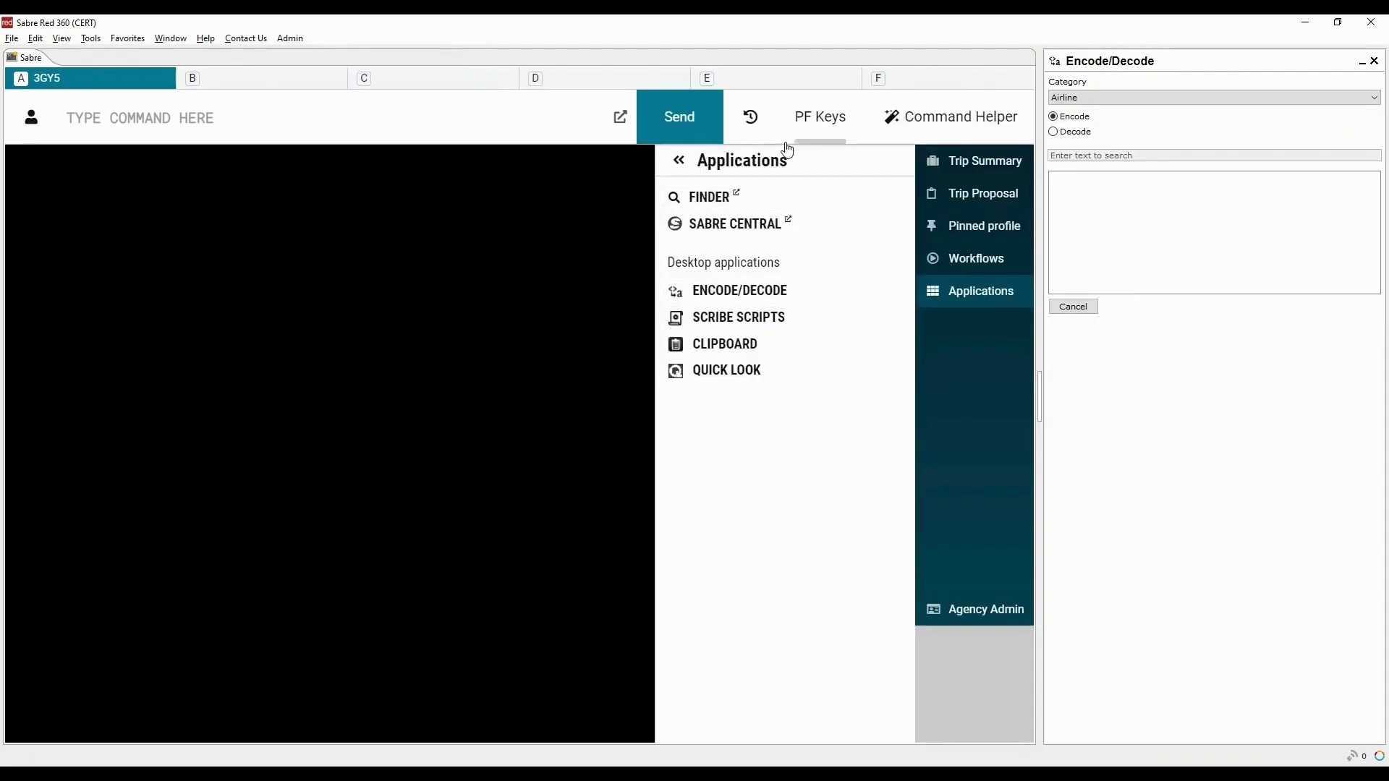
left_click(957, 304)
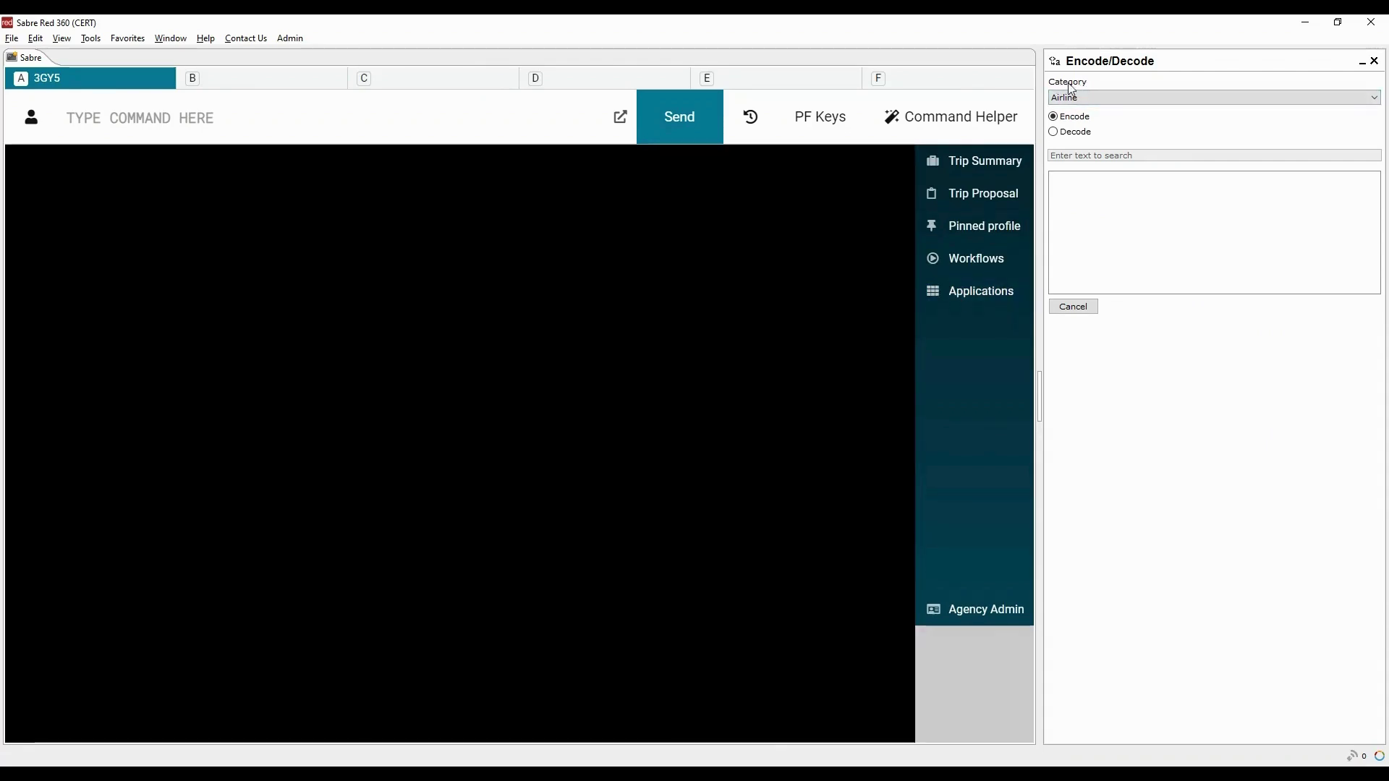
left_click(1255, 97)
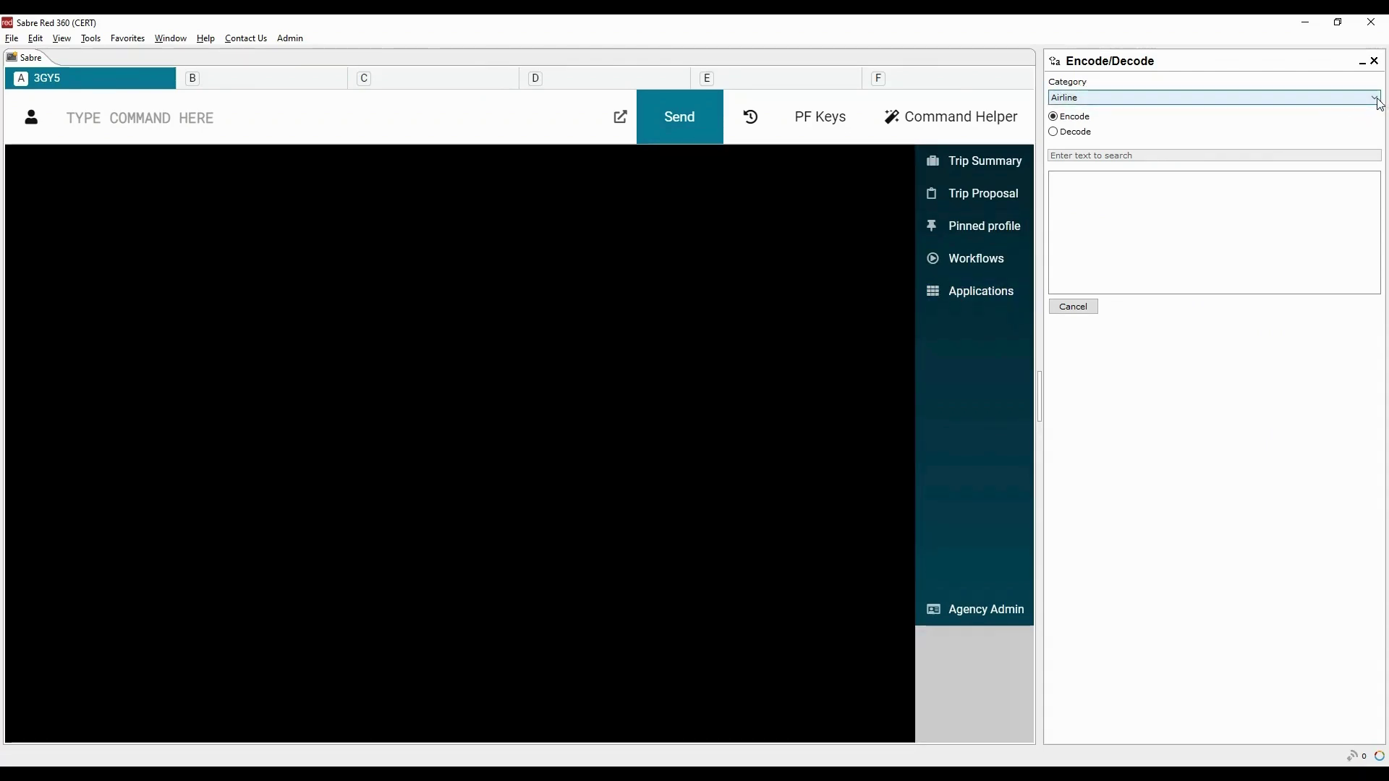
left_click(1096, 115)
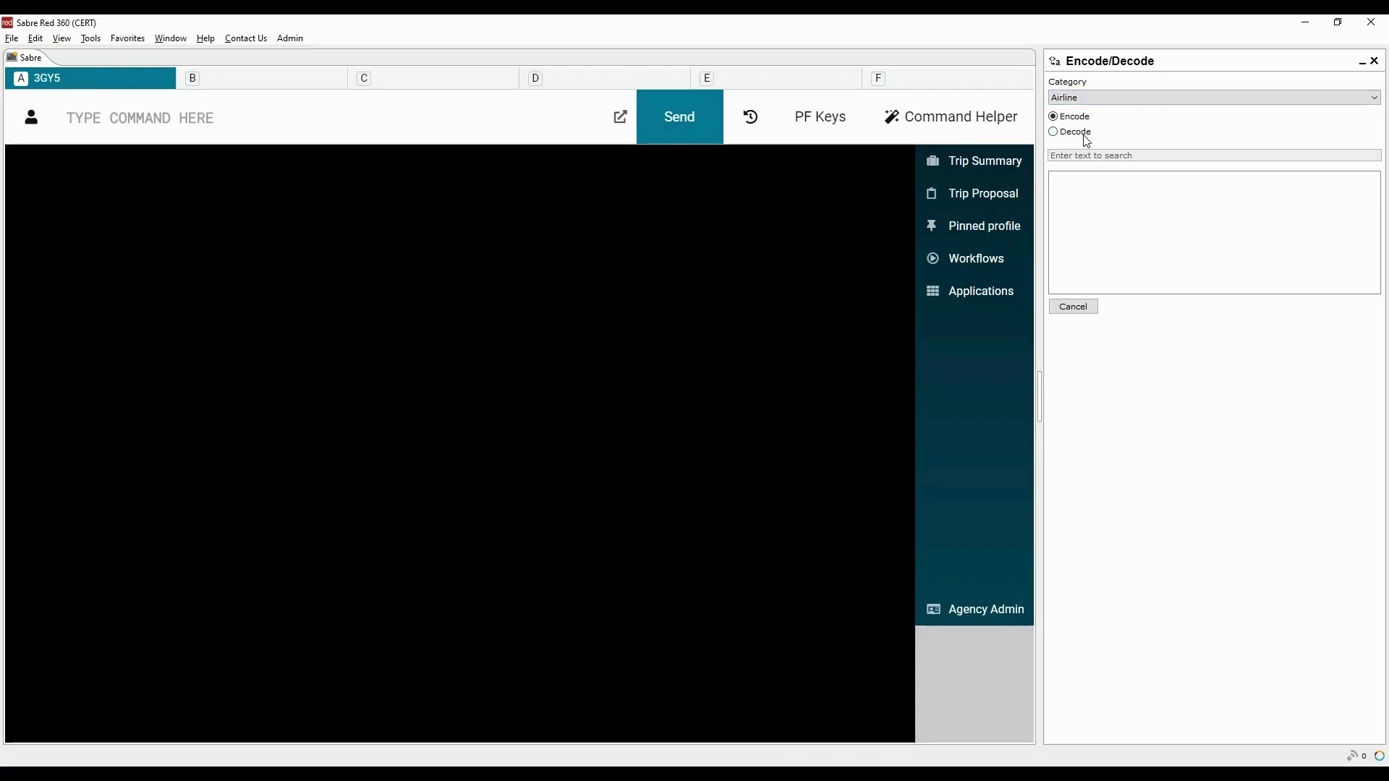
left_click(1117, 155)
type("QAT")
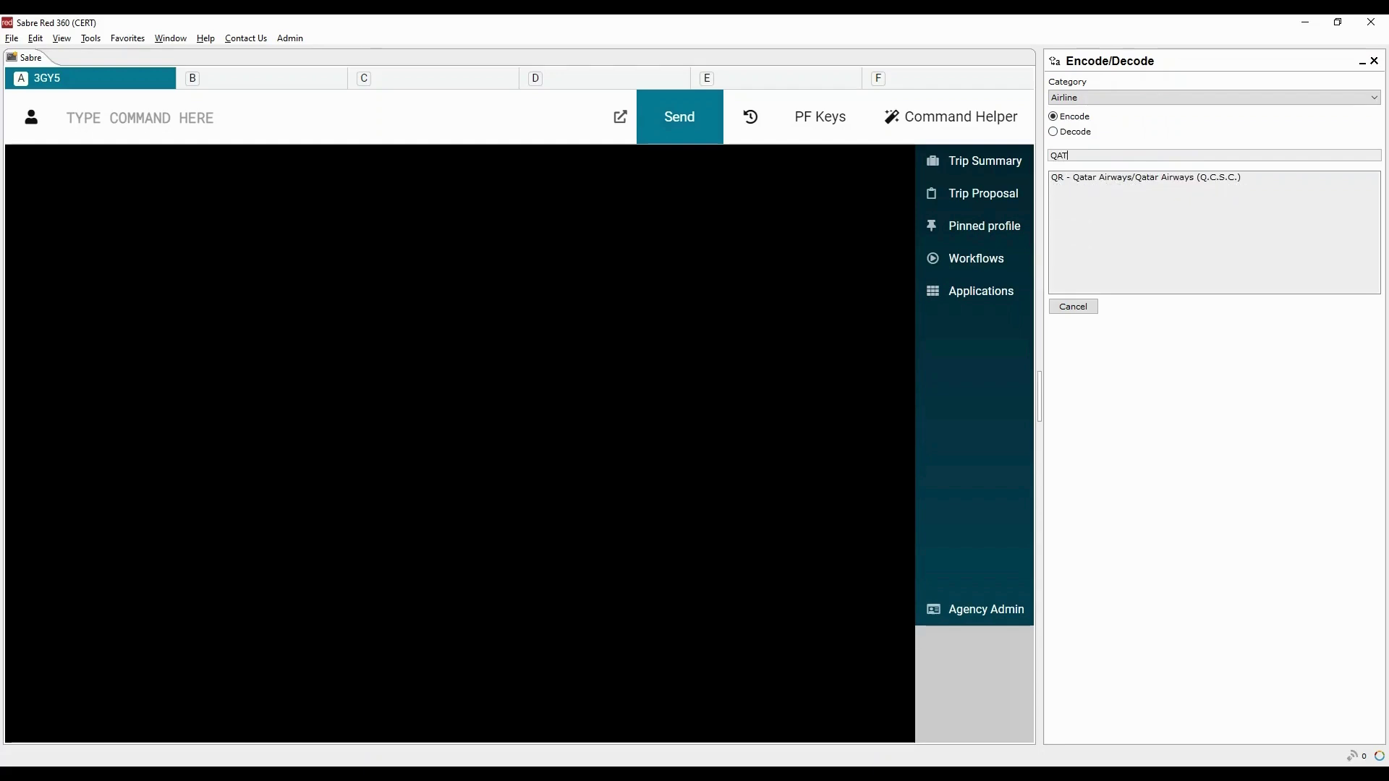
key("ctrl+a")
key("BackSpace")
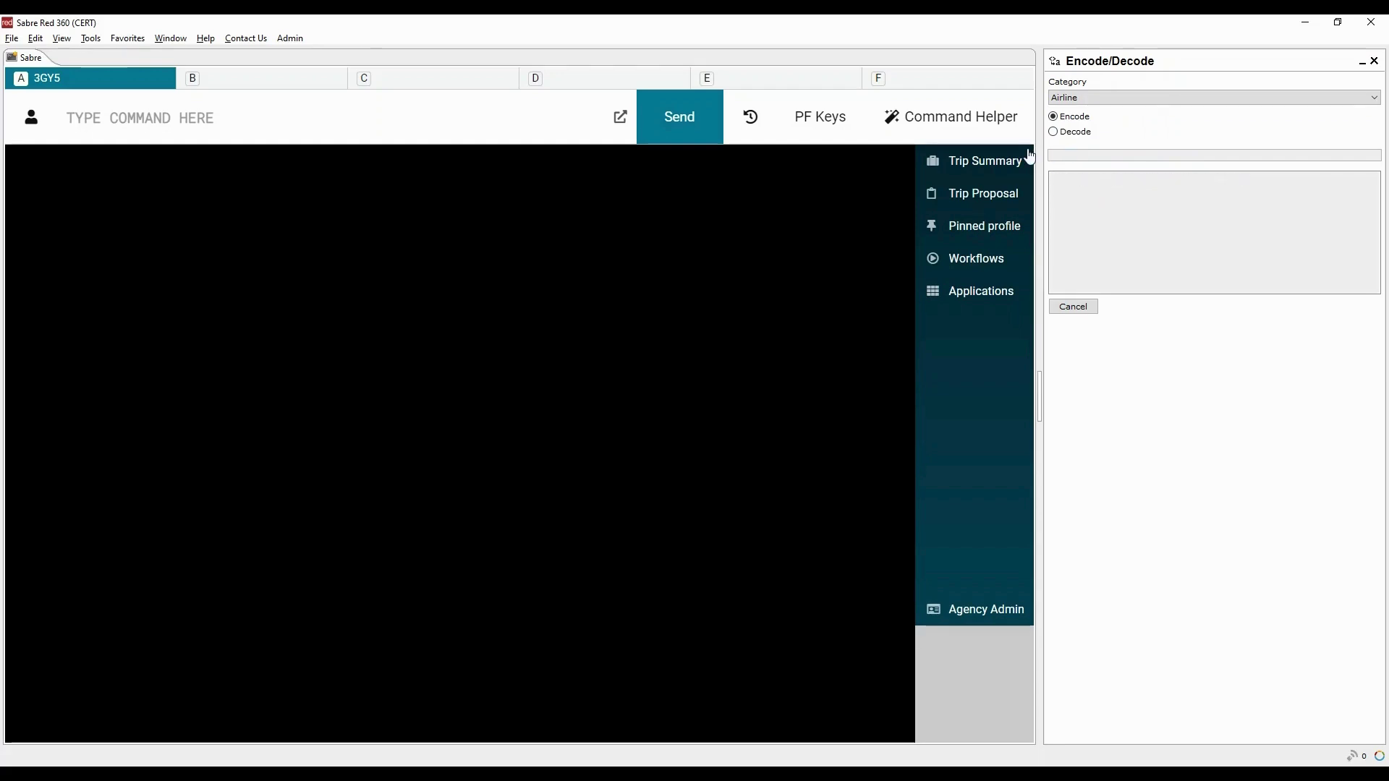
Step: Switch the tool to decoding, try airline code GF, then close the tool
left_click(1054, 132)
left_click(1180, 156)
type("GF")
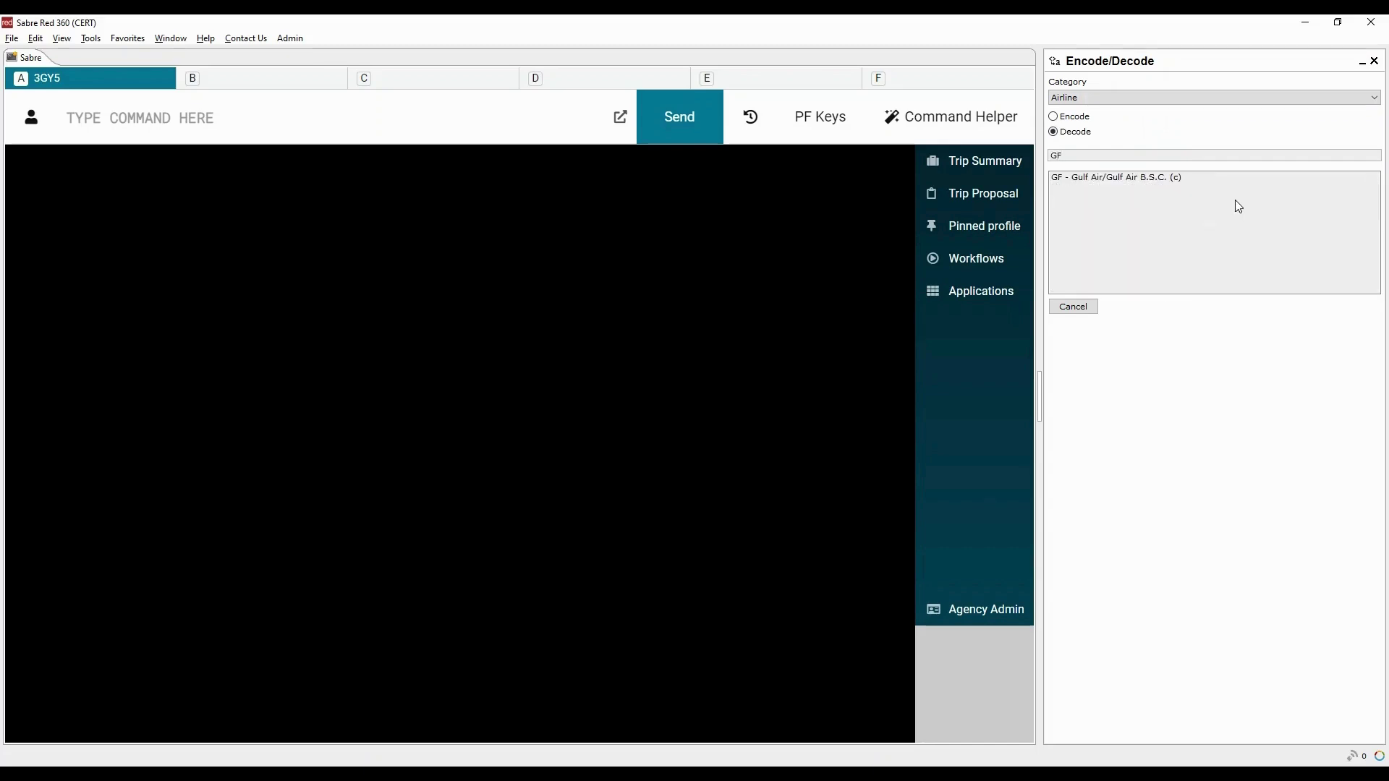
key("ctrl+a")
key("BackSpace")
left_click(1194, 97)
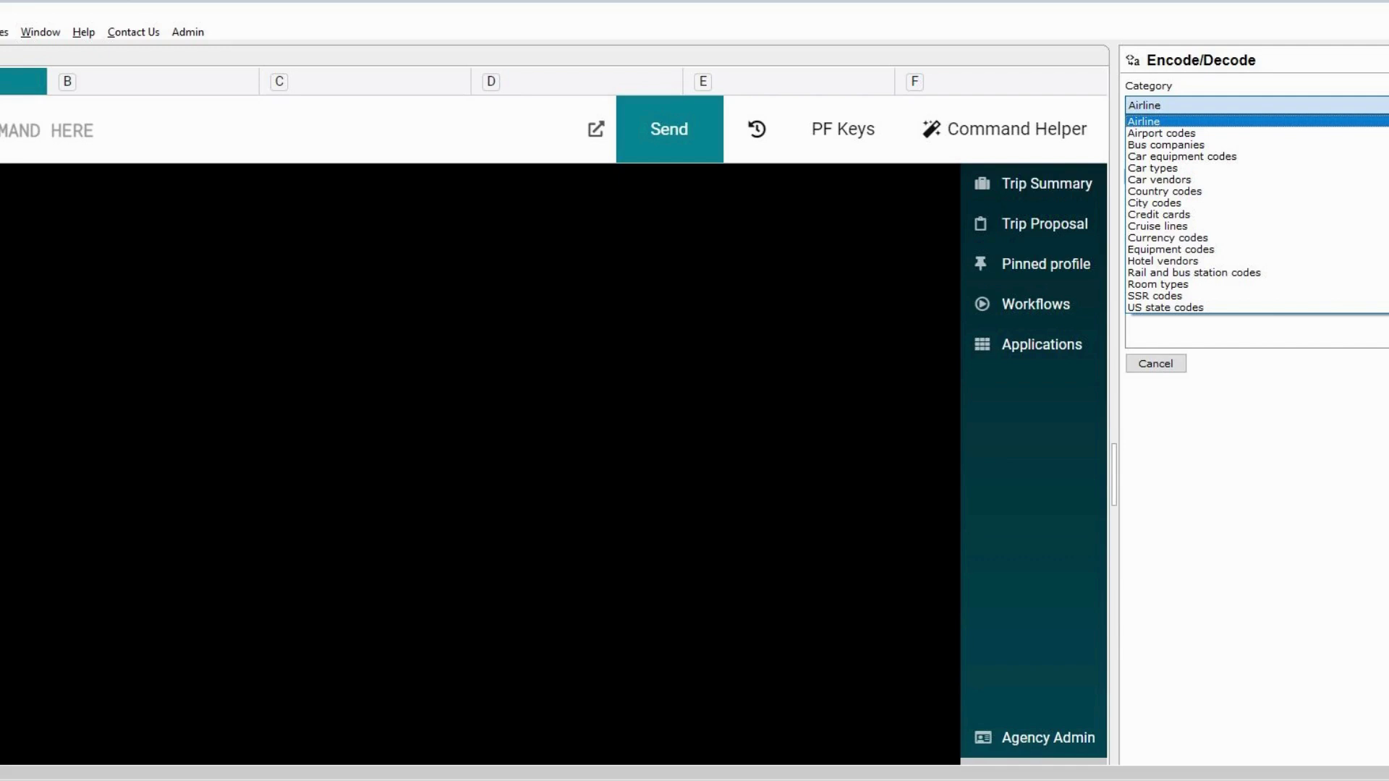
left_click(1156, 363)
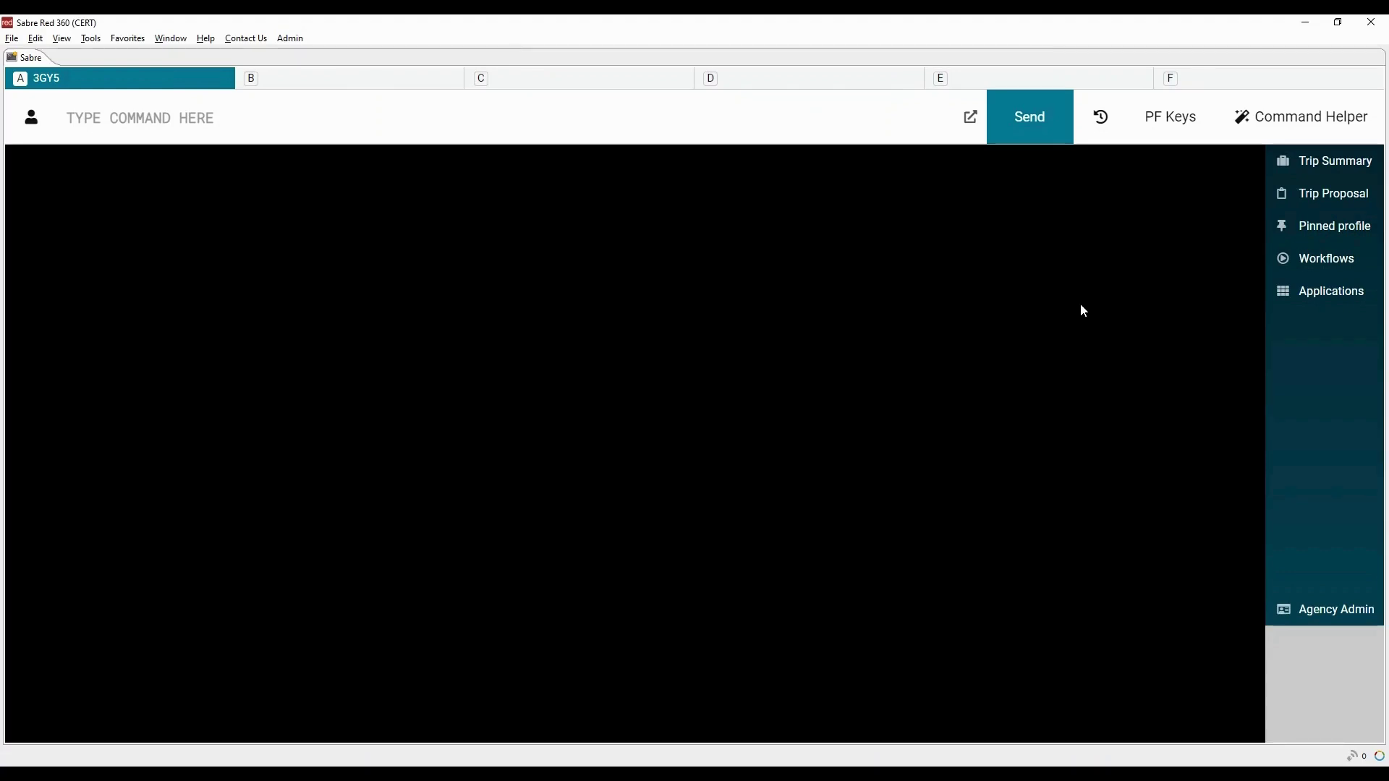
Step: Look up Frankfurt city codes with W/-CCFRANKFURT, then decode MEL with W/*MEL
left_click(890, 471)
type("W/")
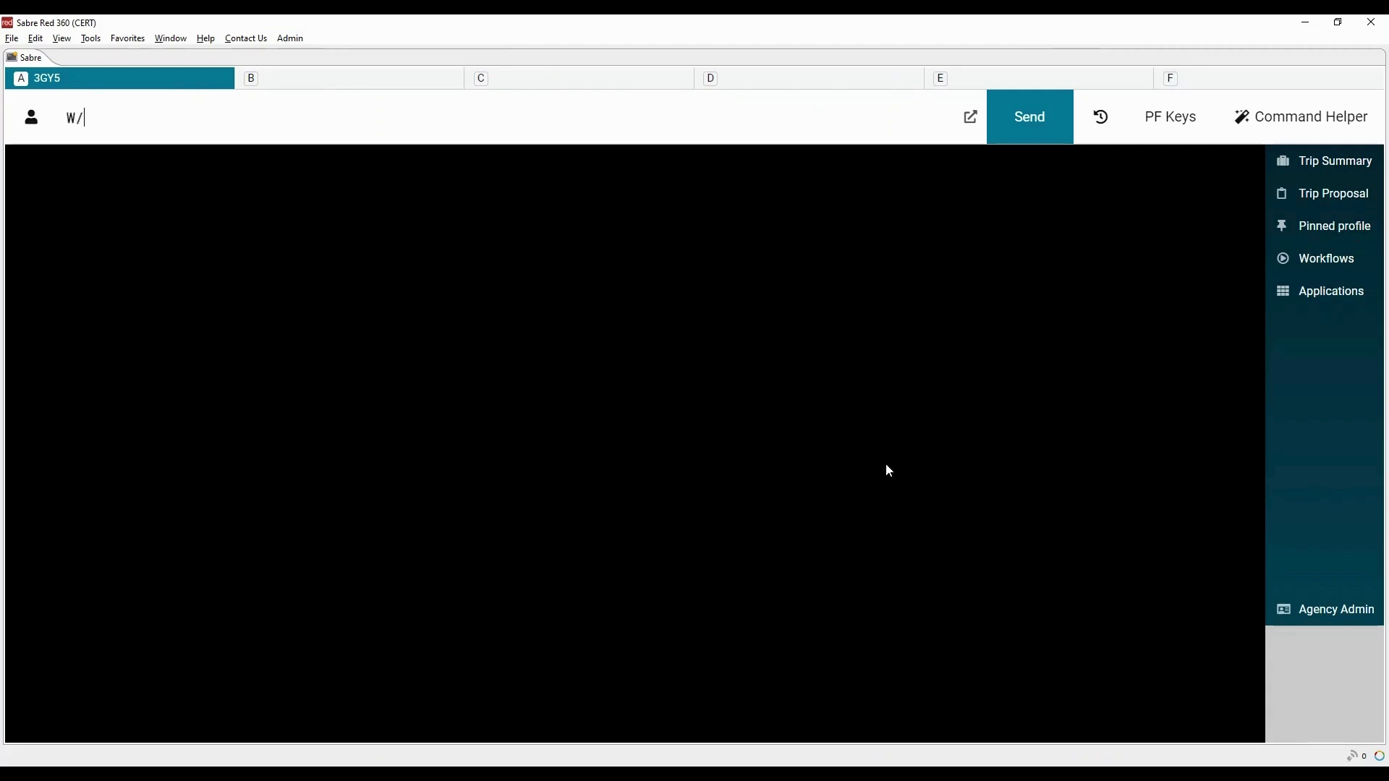
type("-CCFRA")
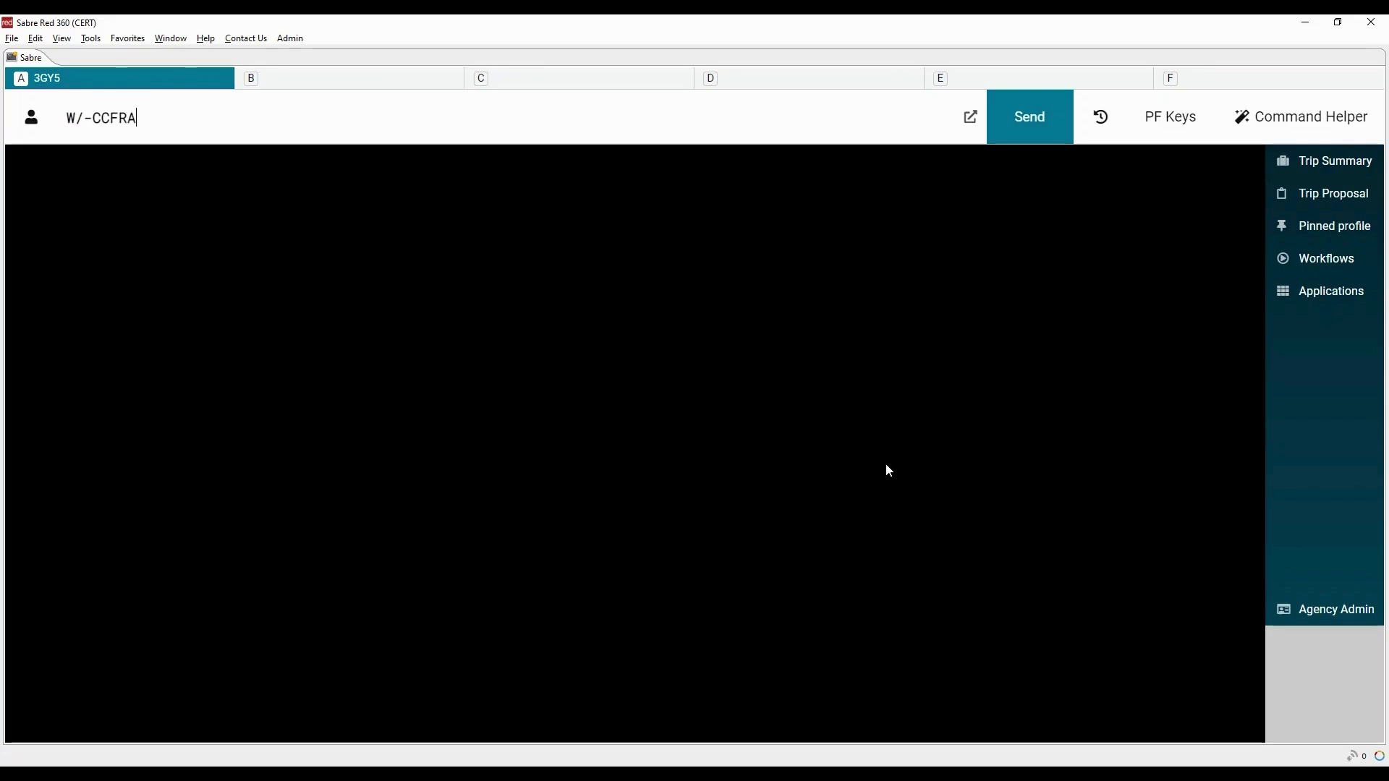
type("NKFURT")
key("Return")
left_click_drag(13, 212, 230, 220)
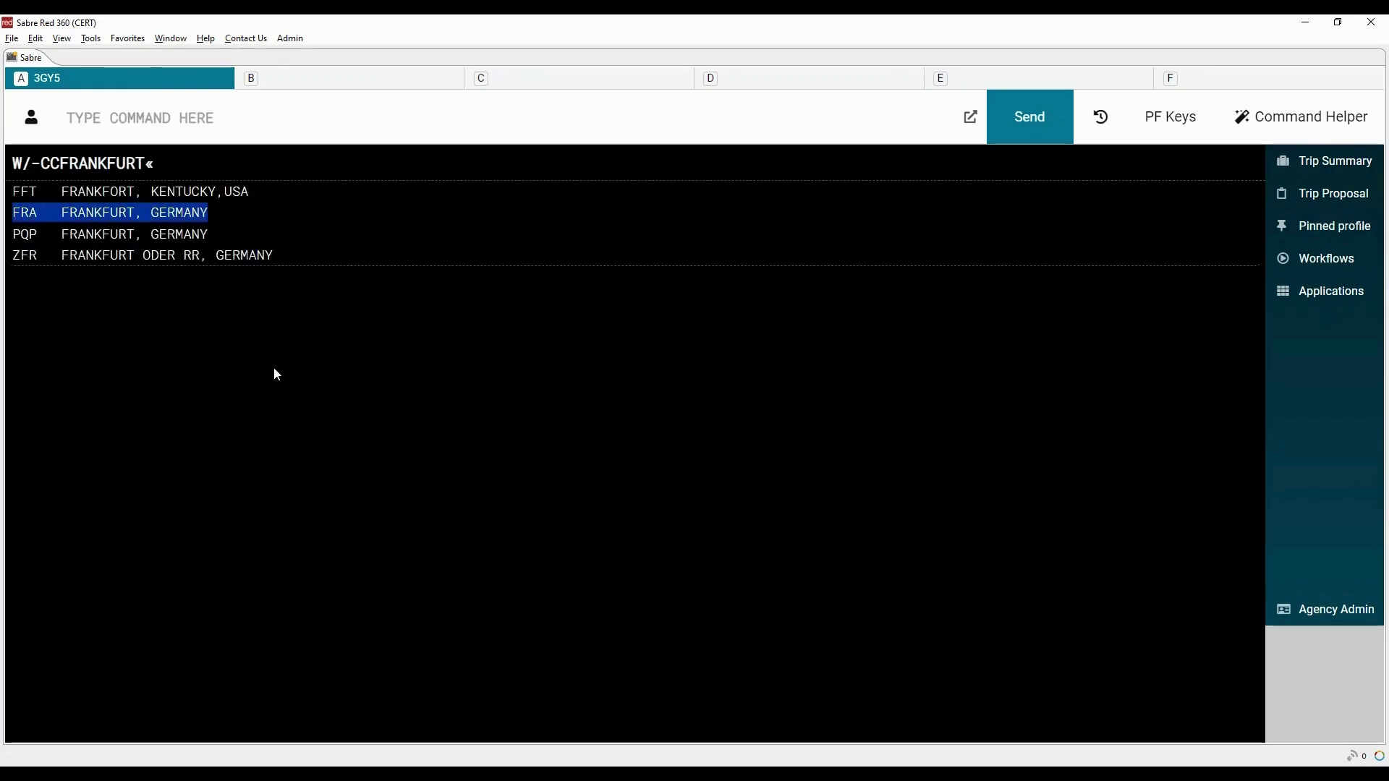
left_click(453, 118)
type("W/")
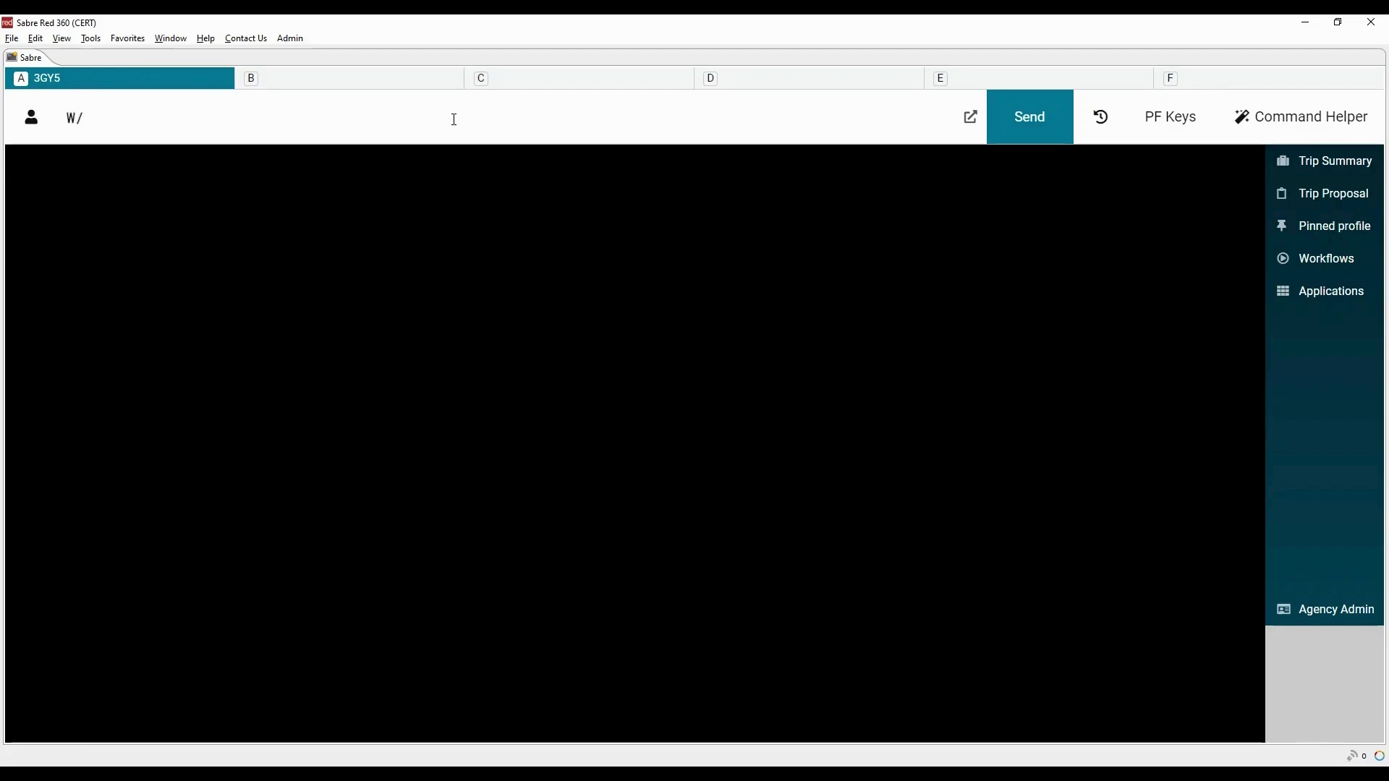
type("*MEL")
key("Return")
Step: Encode Qantas with W/-ALQANTAS to get QF, then decode airline AZ with W/*AZ
left_click(455, 119)
type("W/")
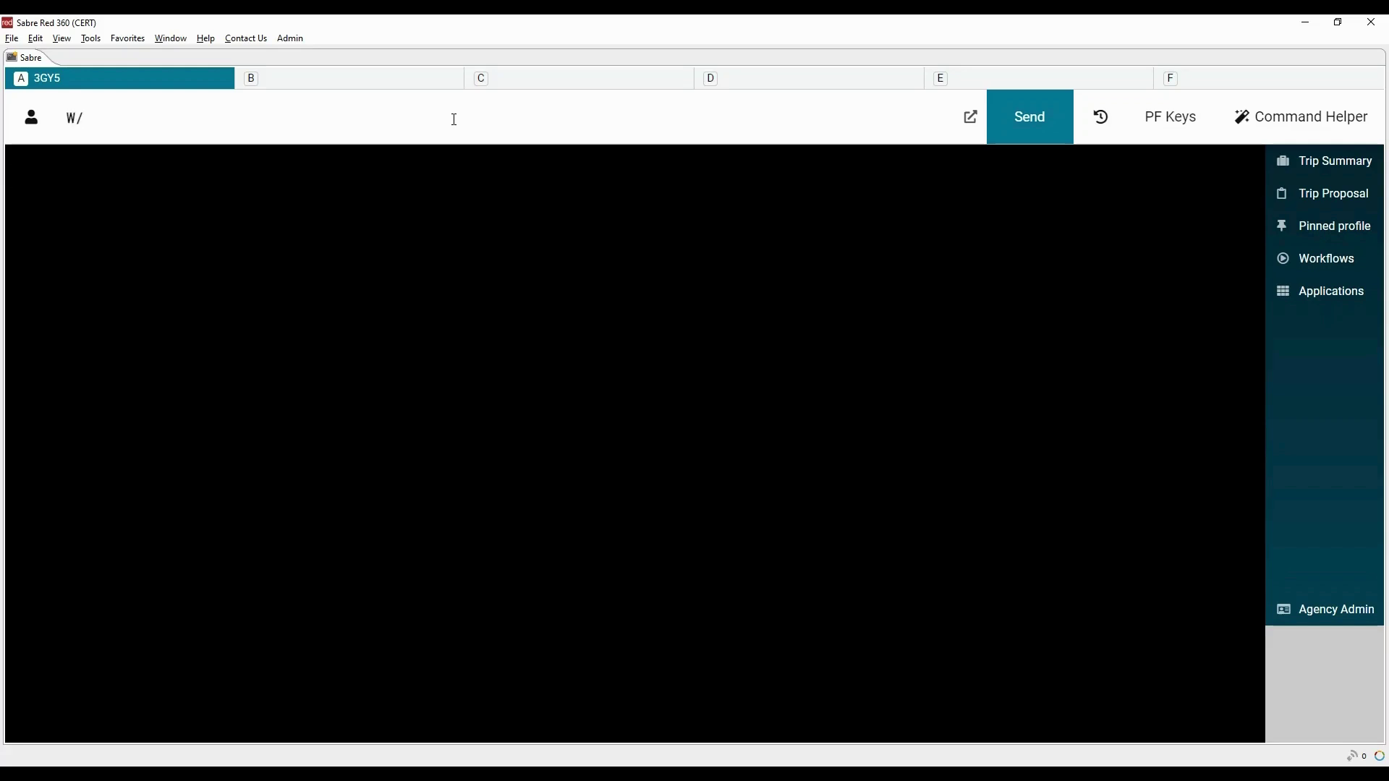
type("-ALQANTAS")
key("Return")
left_click_drag(20, 191, 41, 190)
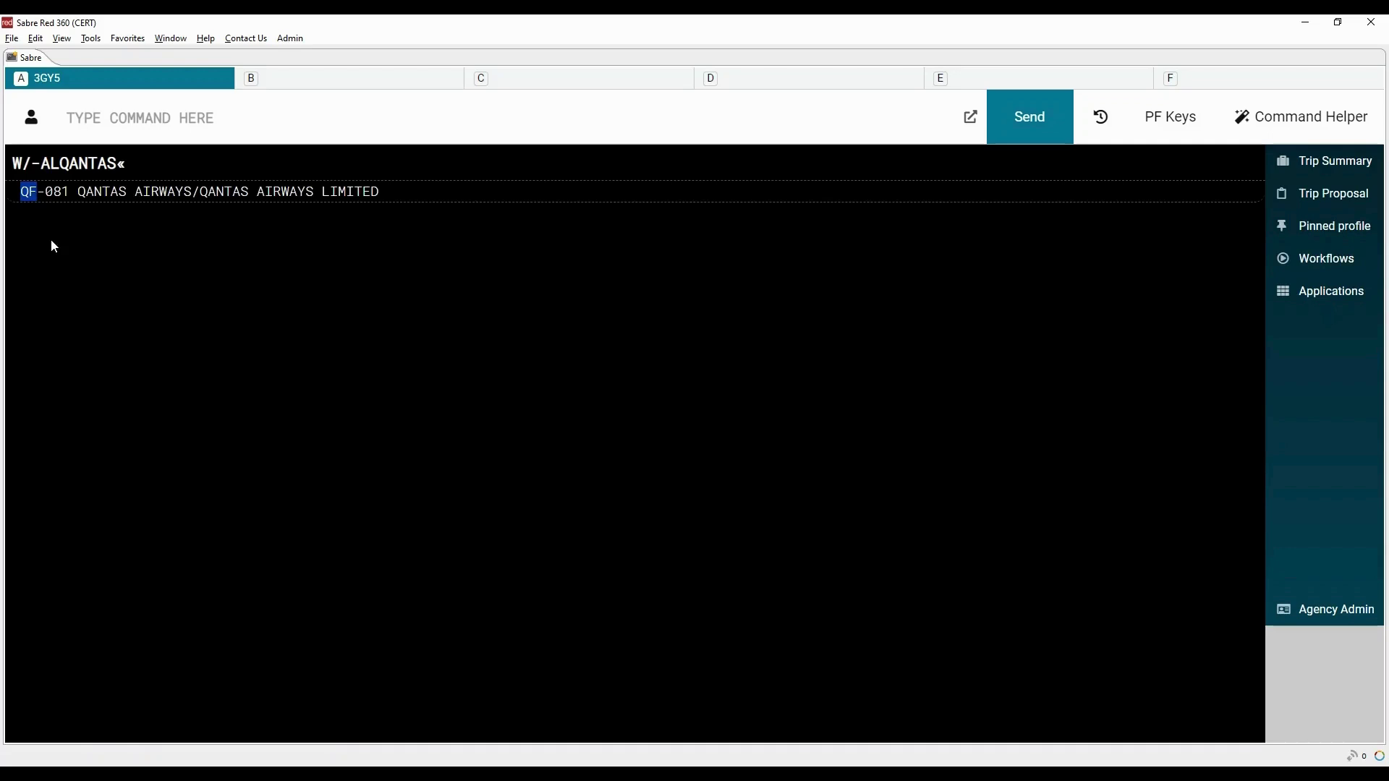
left_click(200, 114)
type("W/*AZ")
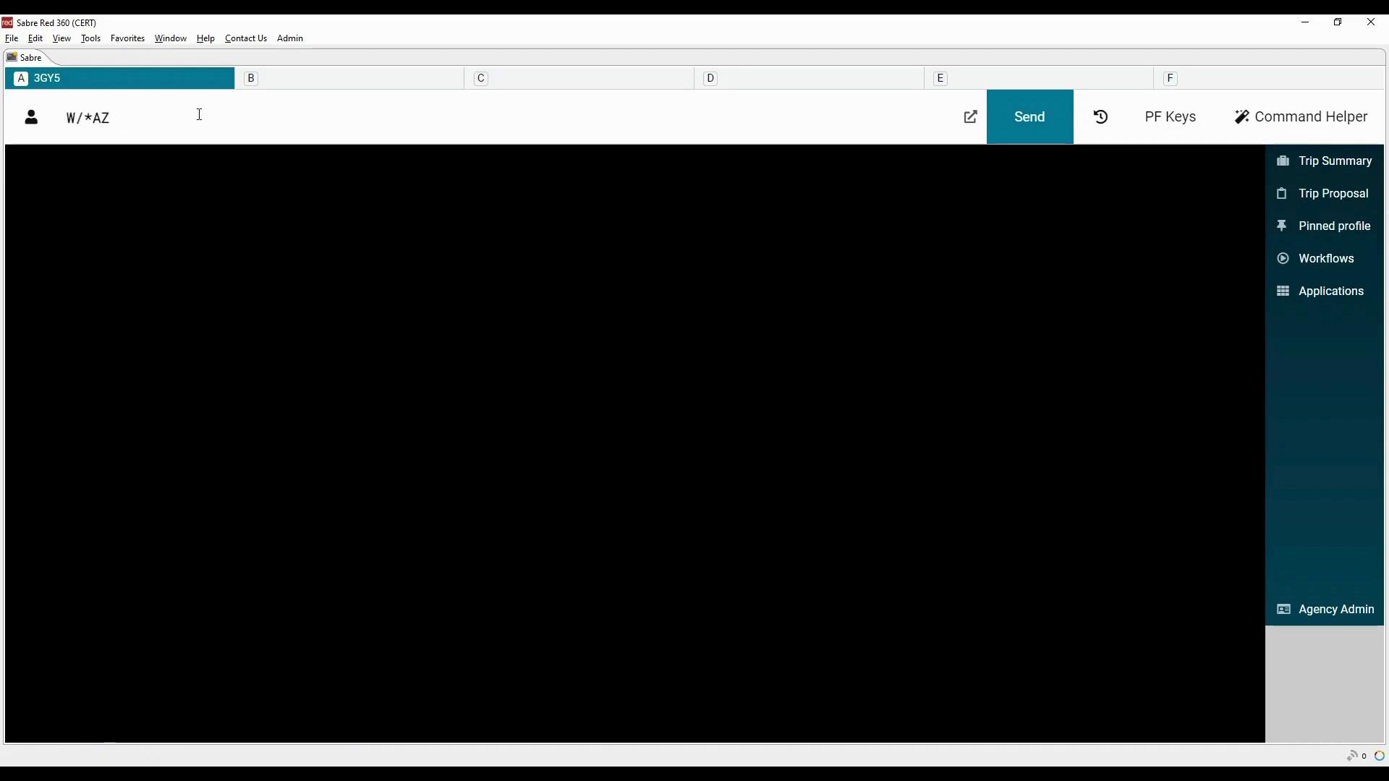
key("Return")
Step: Look up Heathrow with W/-APHEATHROW and decode Gatwick with W/*LGW, clearing after each
left_click(200, 115)
type("W/-APHEATHROW")
key("Return")
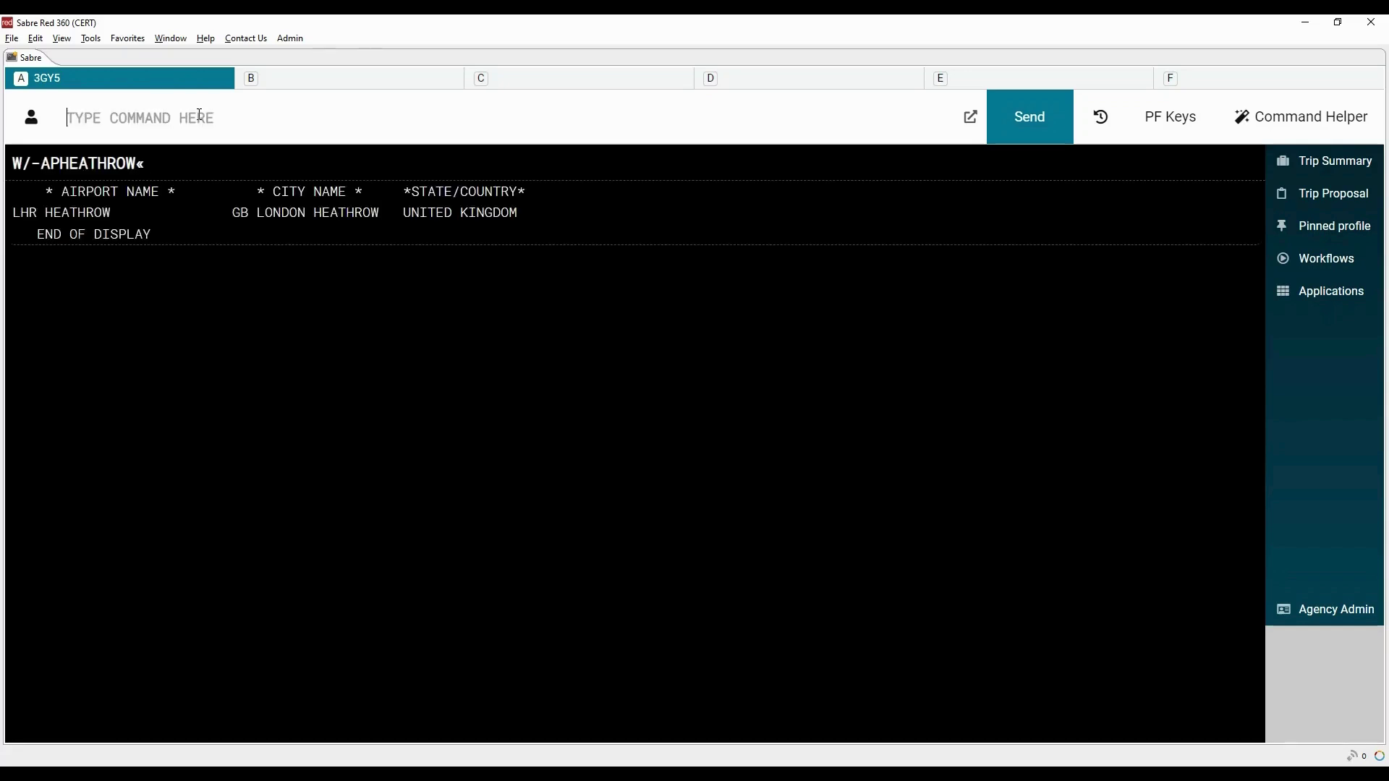
key("Pause")
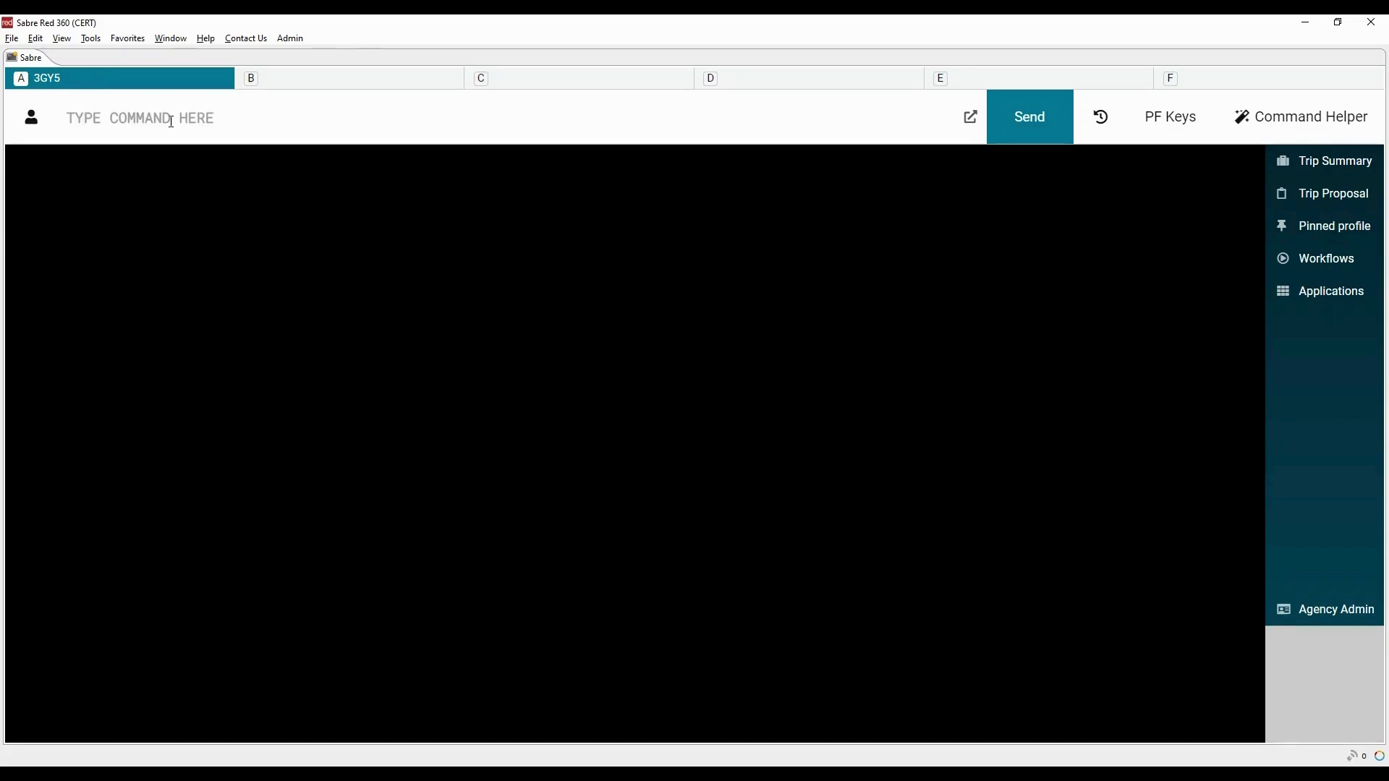
type("W/*")
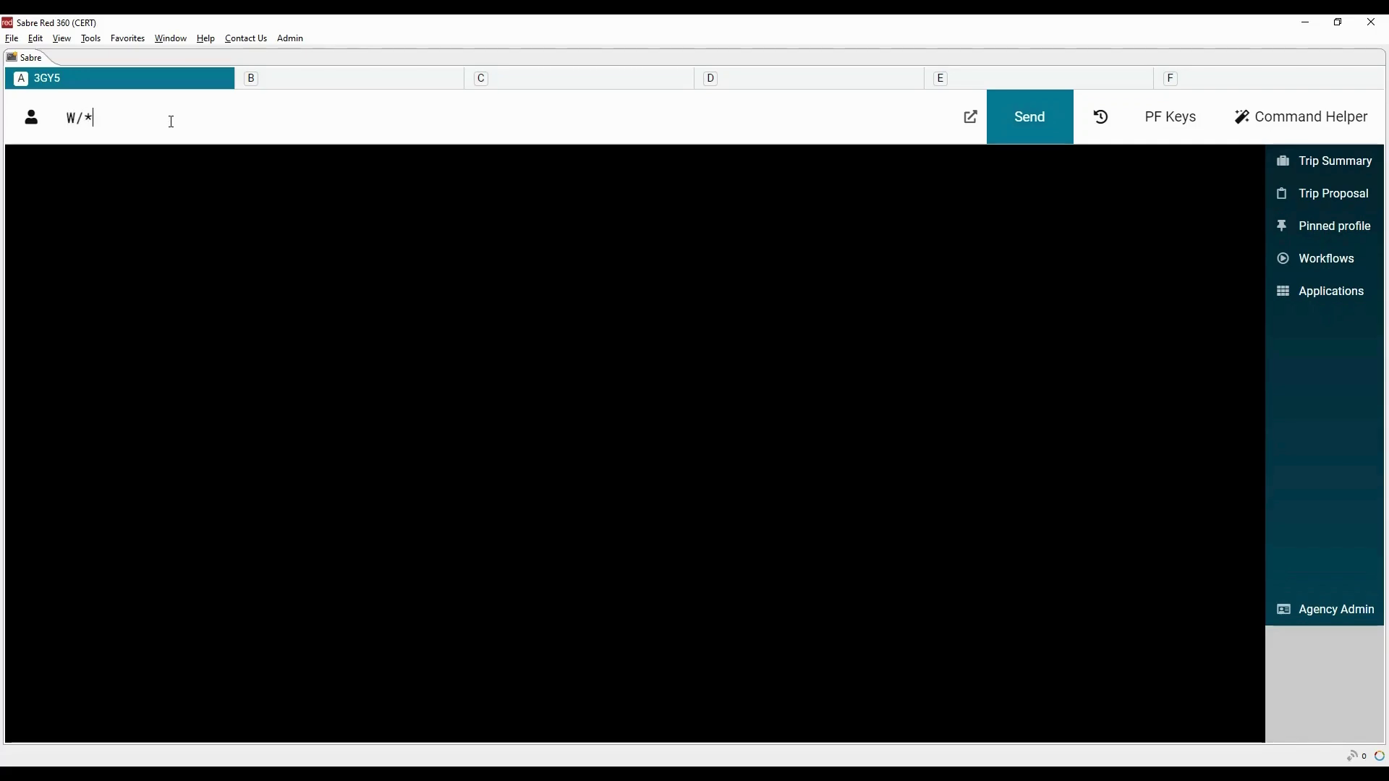
type("LGW")
key("Return")
key("Pause")
Step: Decode country code AT with HCCC/AT and encode Germany with HCCC/GERMANY, clearing after each
type("H")
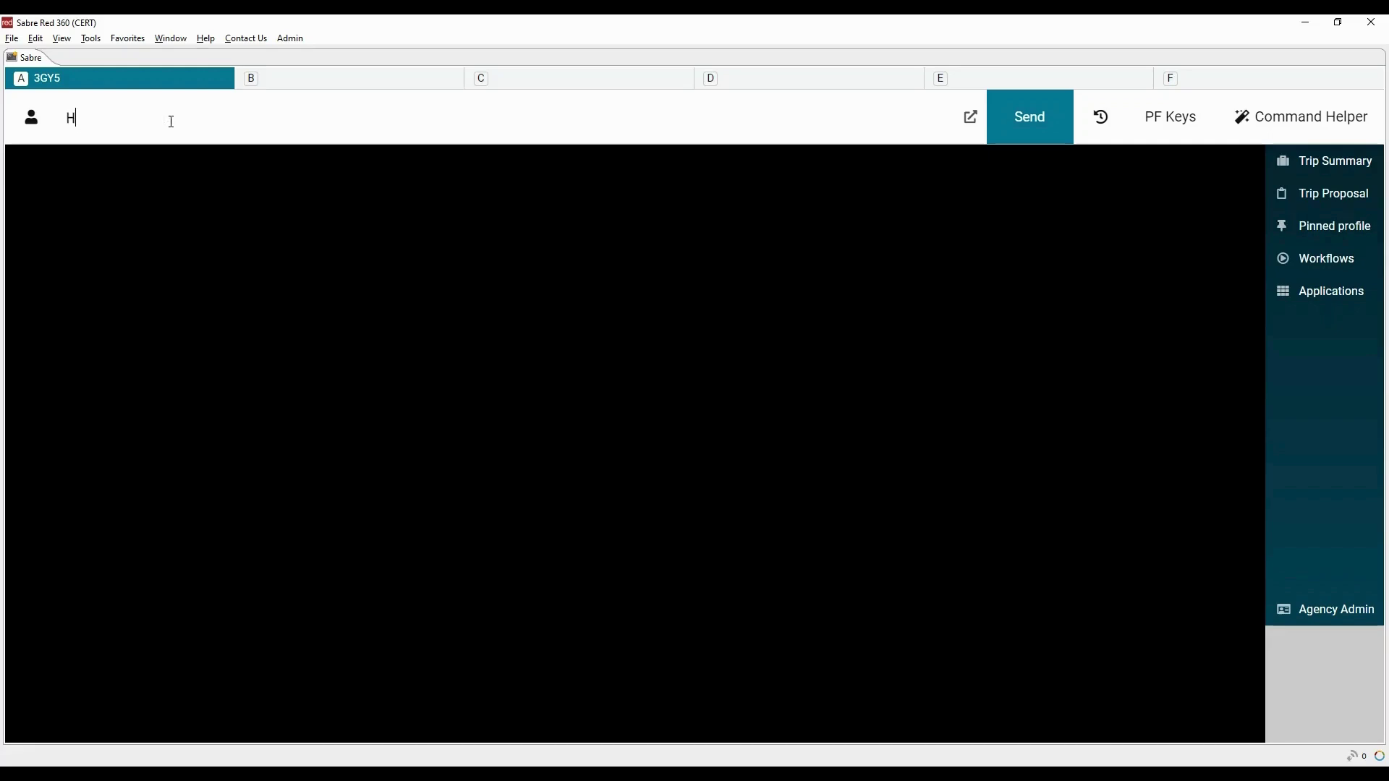
type("CCC/AT")
key("Return")
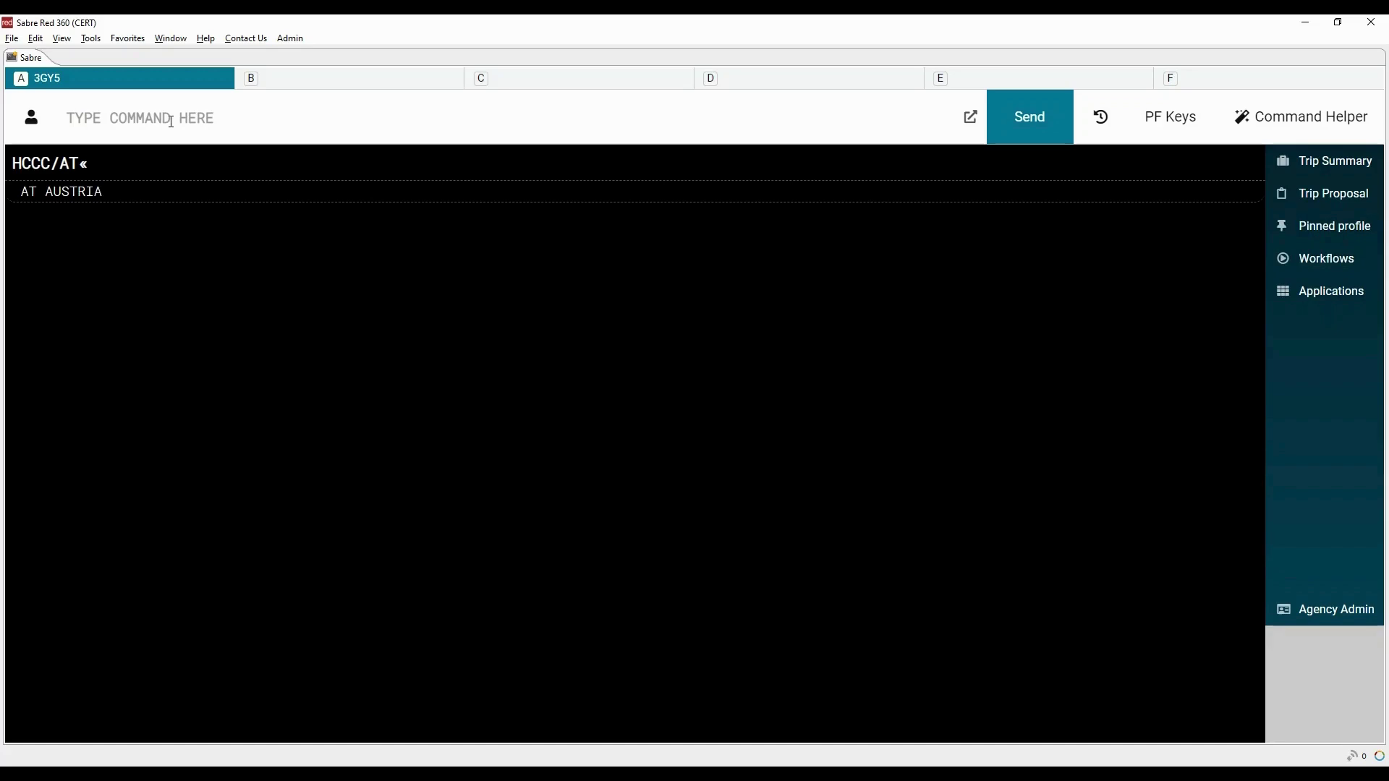
key("Pause")
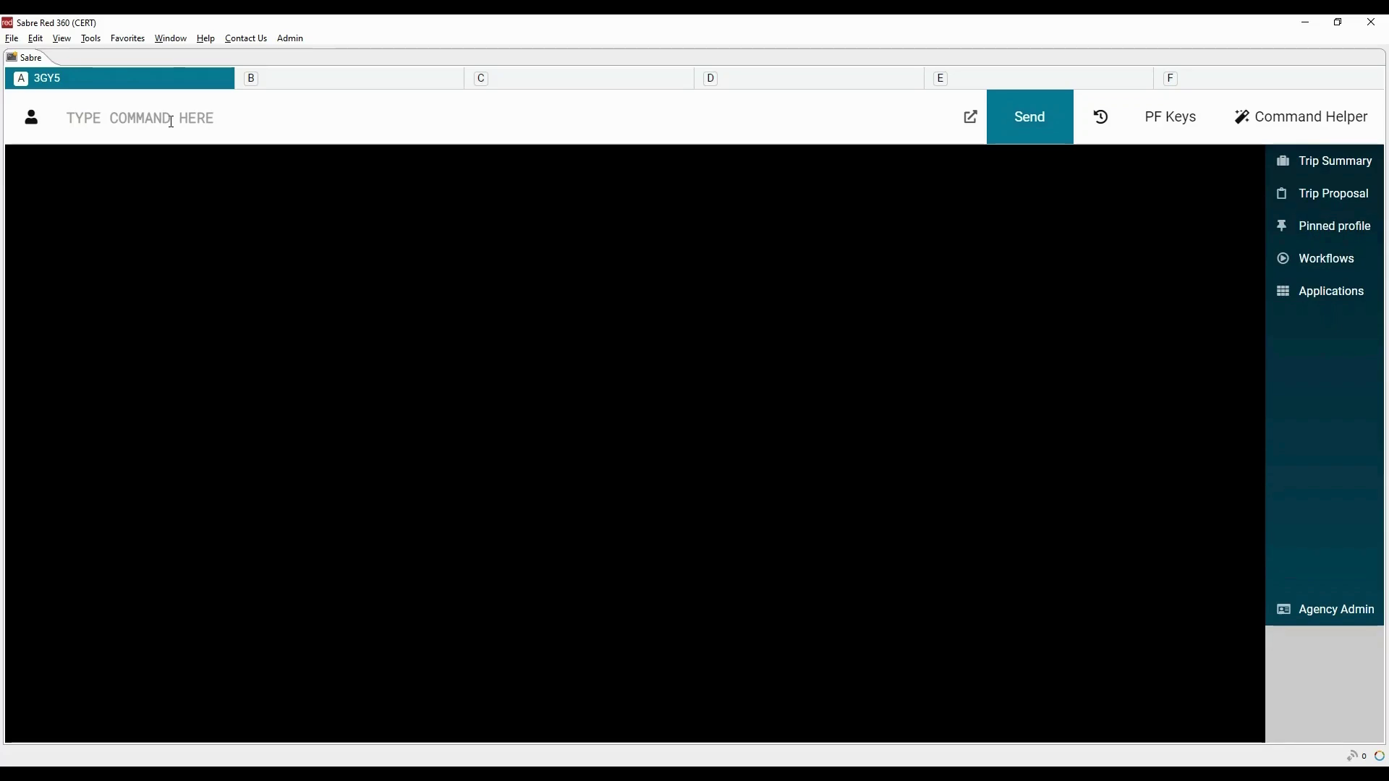
type("HCCC/GERMANY")
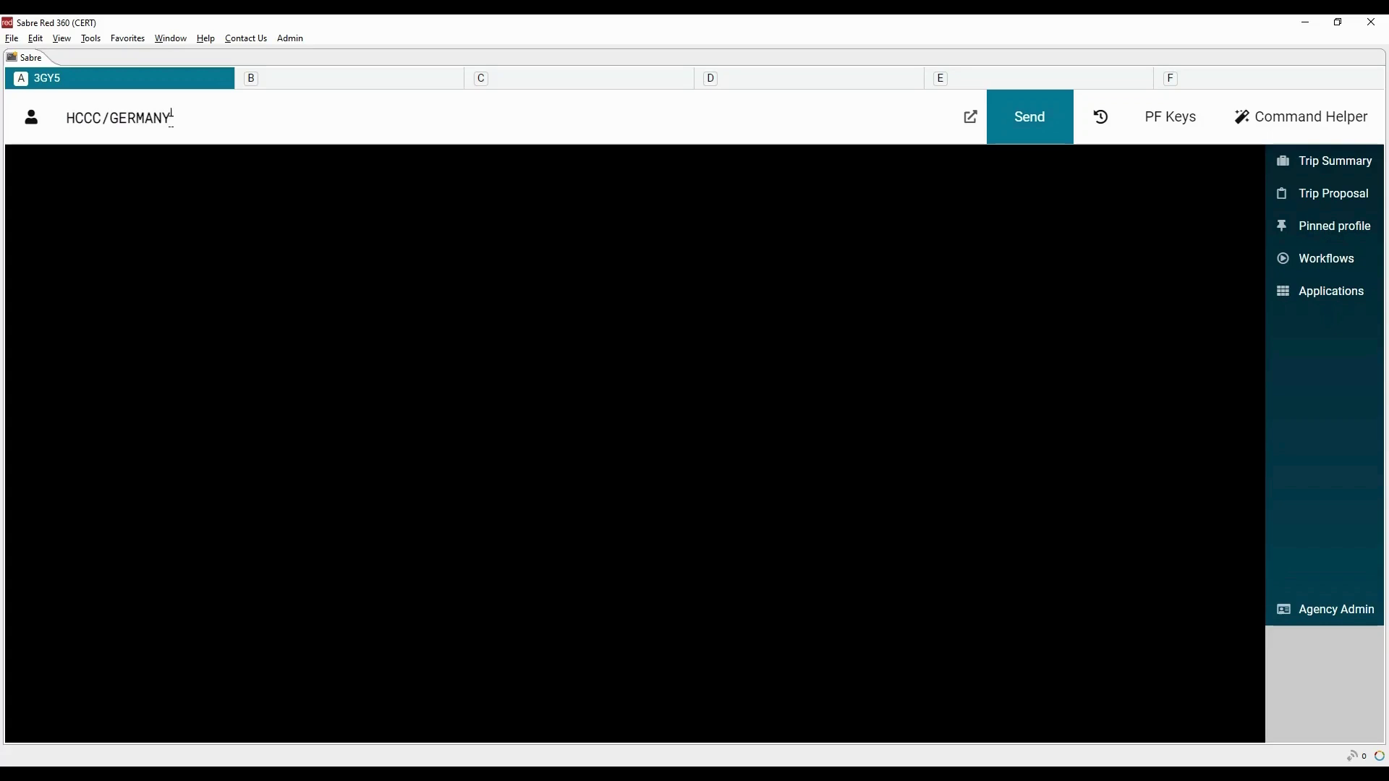
key("Return")
key("Pause")
Step: Decode aircraft type 787 with W/EQ*787, then type the conversion DC¥USD200/QAR
type("W/EQ*787")
key("Return")
key("Pause")
type("DC¥")
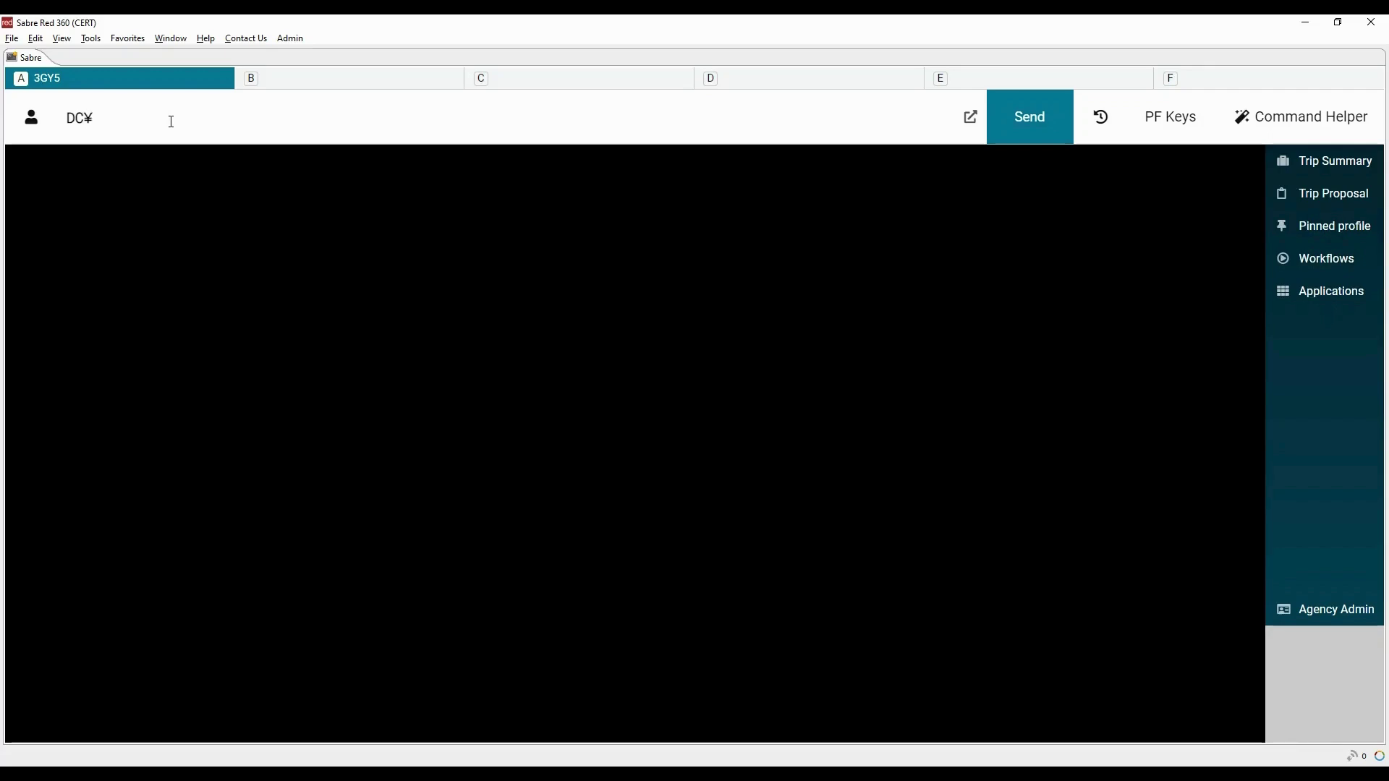
type("USD200/QAR")
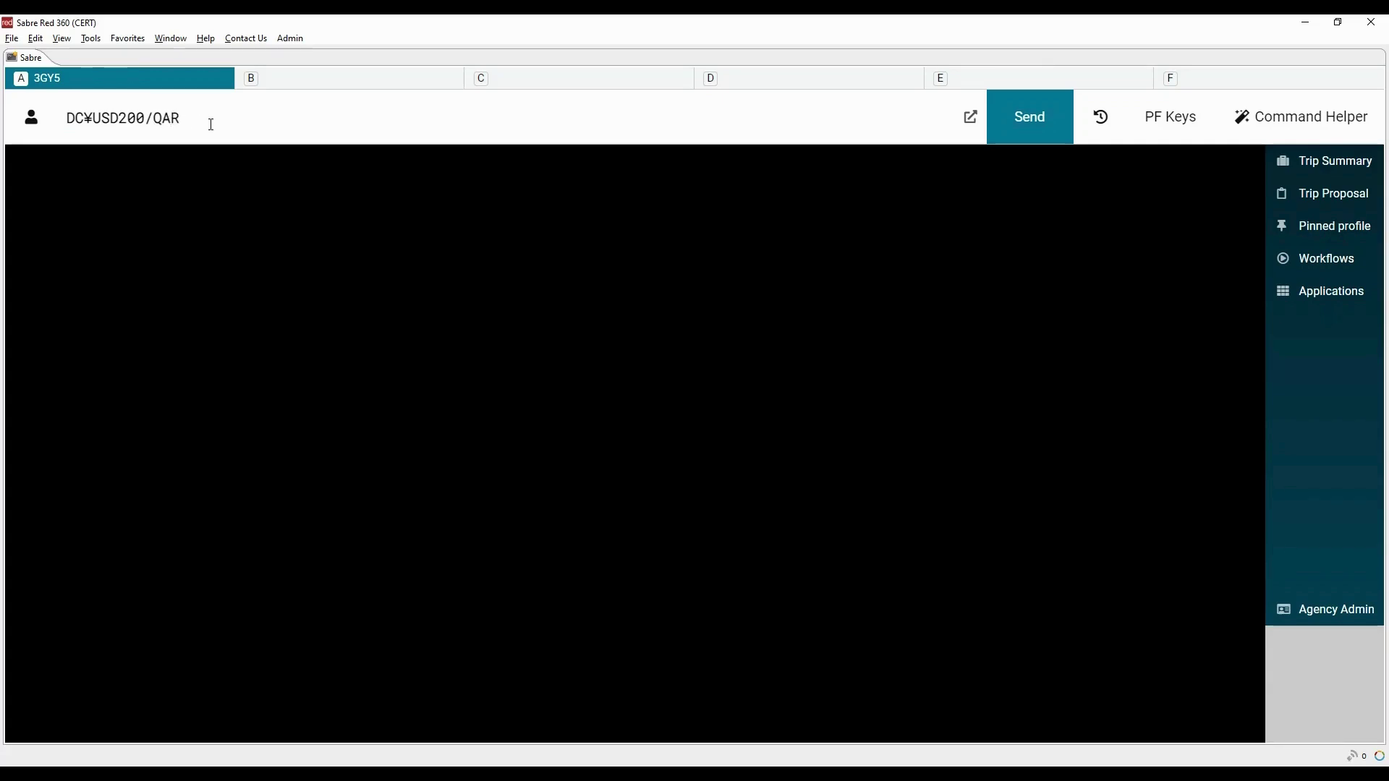
Step: Convert USD200 without the /QAR suffix, noting the 730.00 result, then clear
left_click_drag(144, 118, 255, 125)
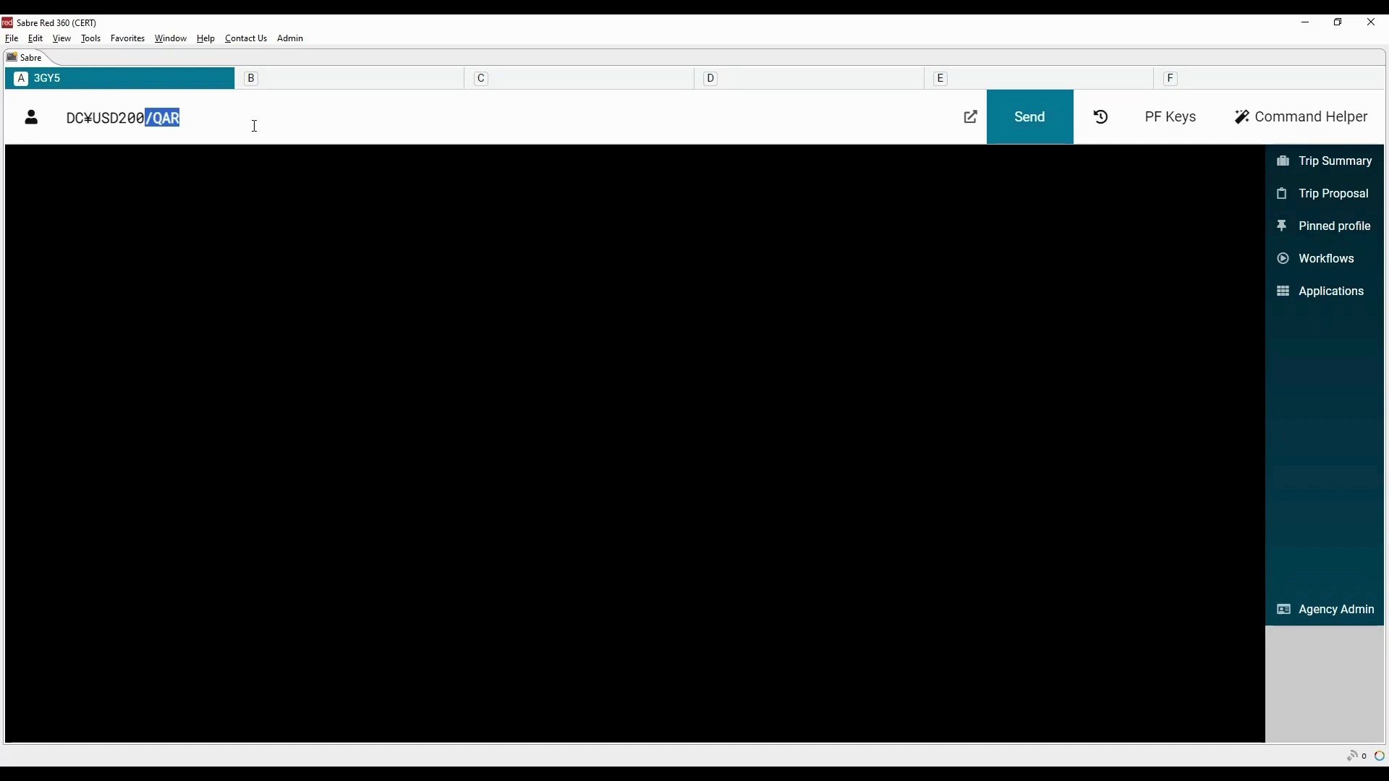
key("BackSpace")
key("Return")
left_click_drag(102, 256, 153, 254)
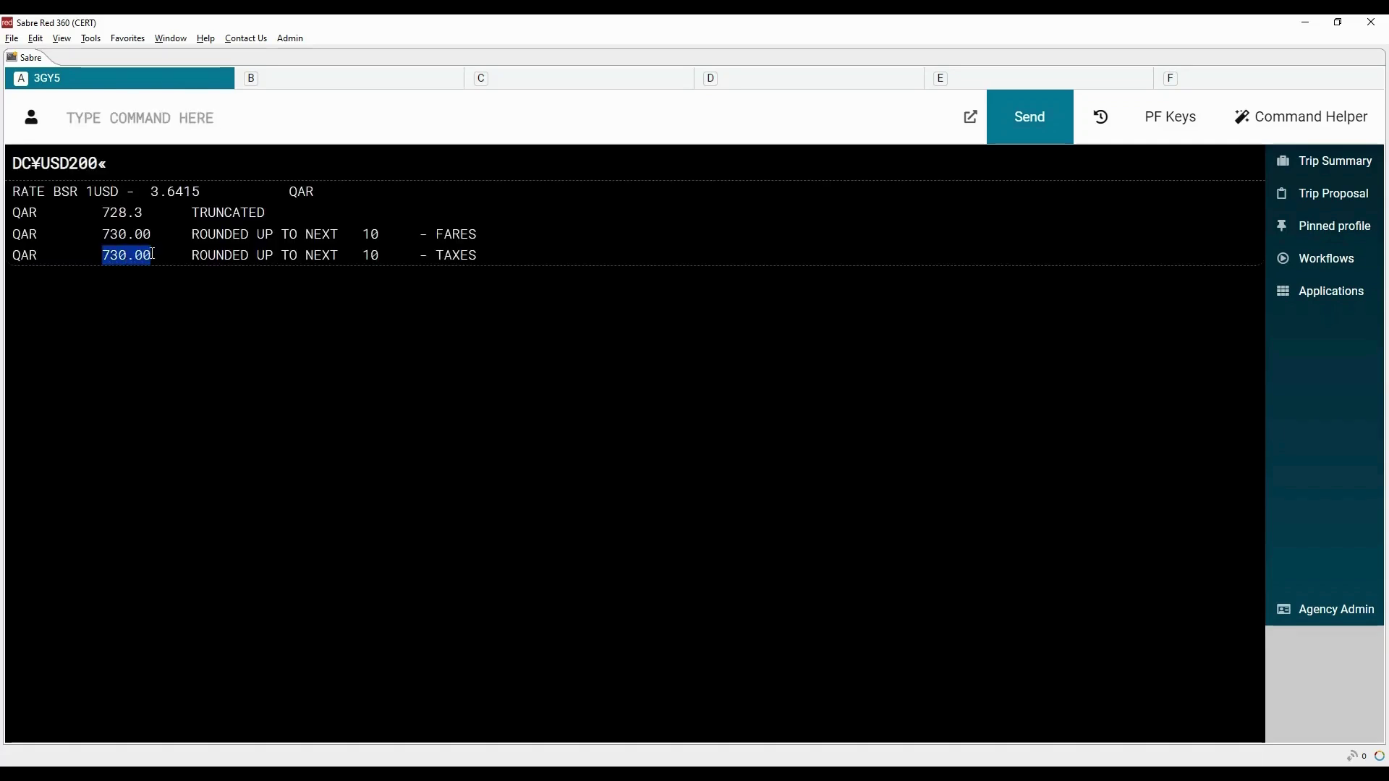
key("Pause")
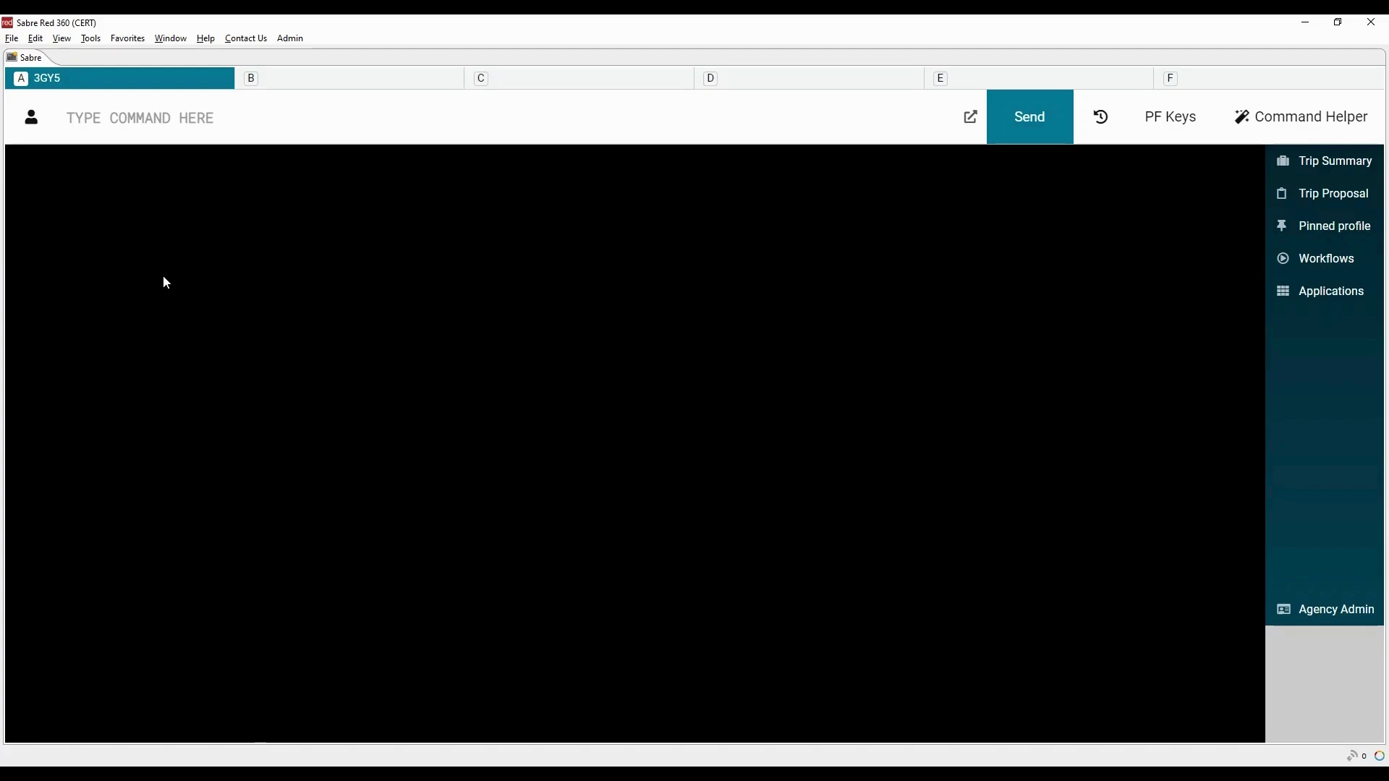
Step: Convert EUR100 at the 02MAR24 rate with DC¥EUR100/02MAR24, note the rate line, then clear
type("DC¥")
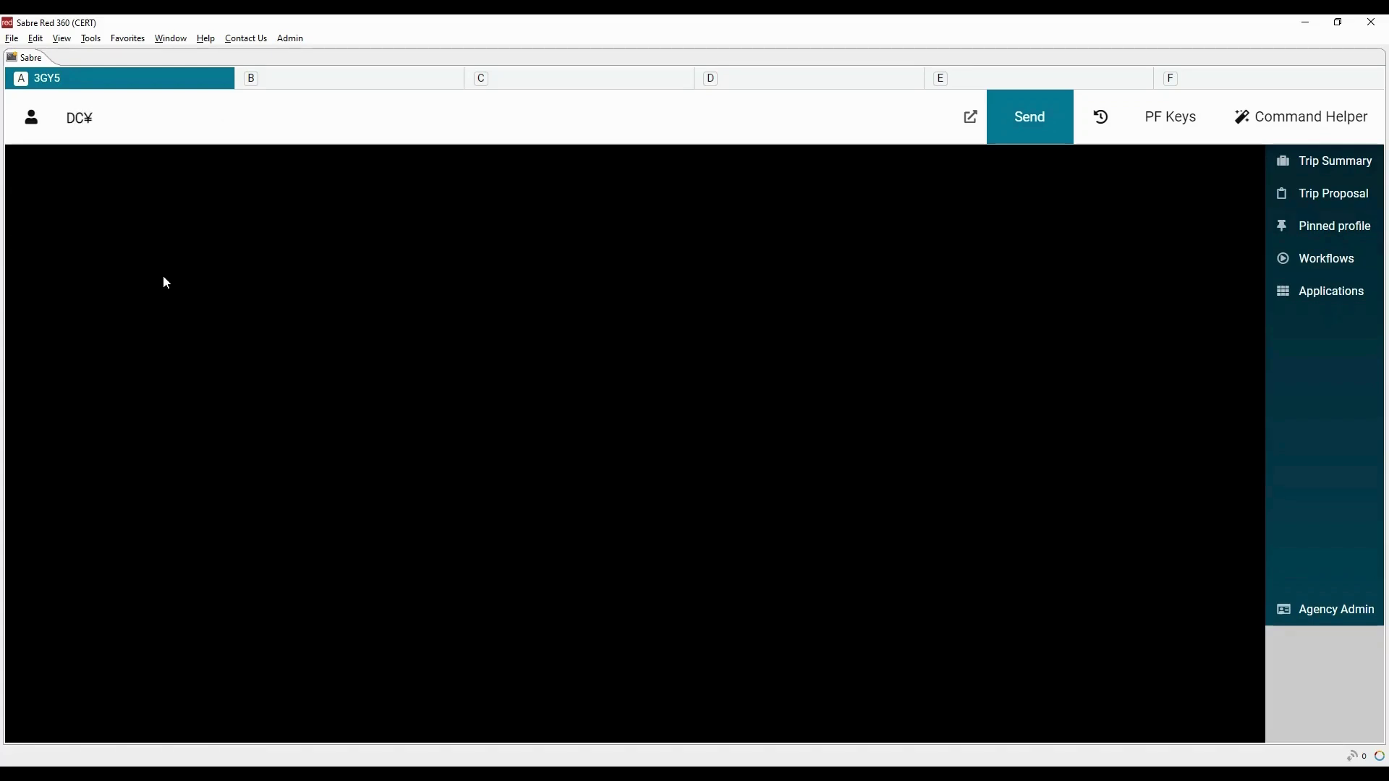
type("EUR100/02MAR24")
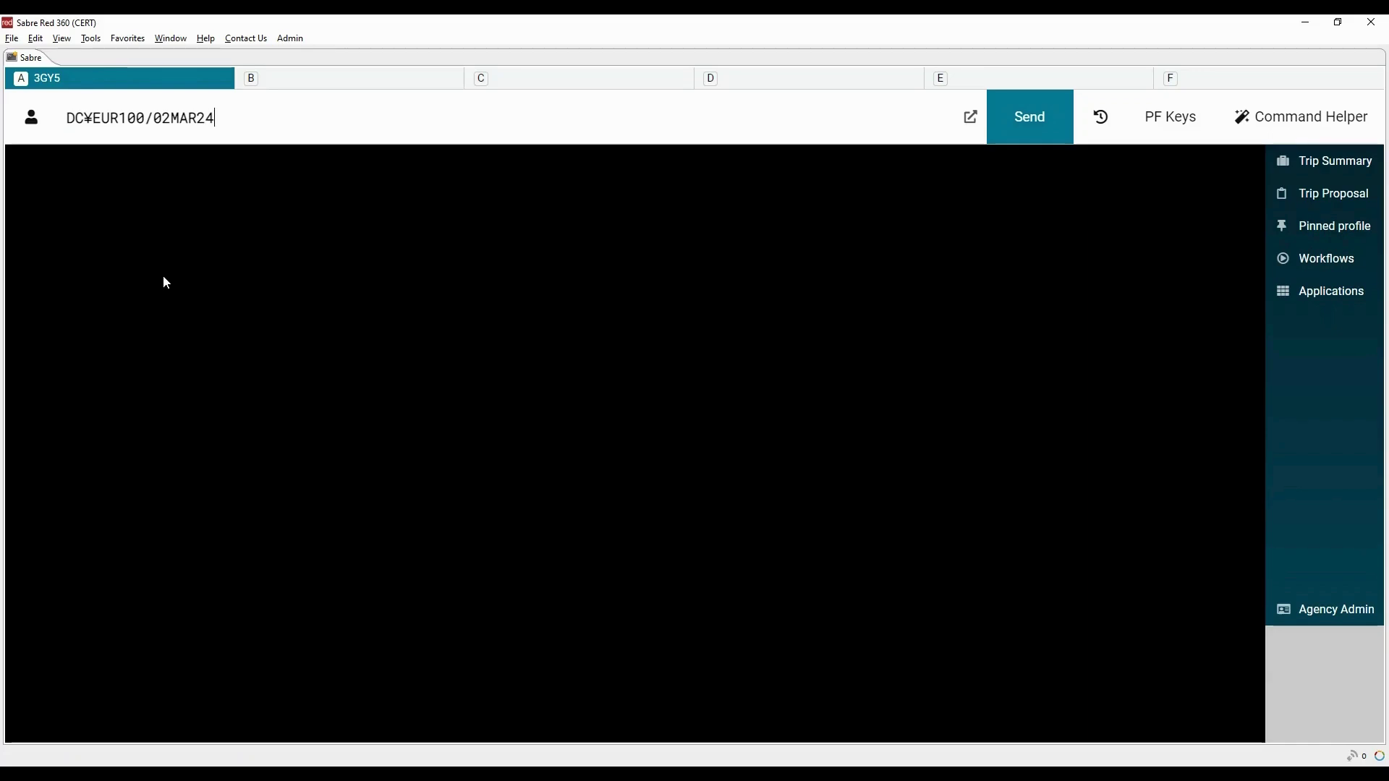
key("Return")
left_click_drag(12, 191, 252, 194)
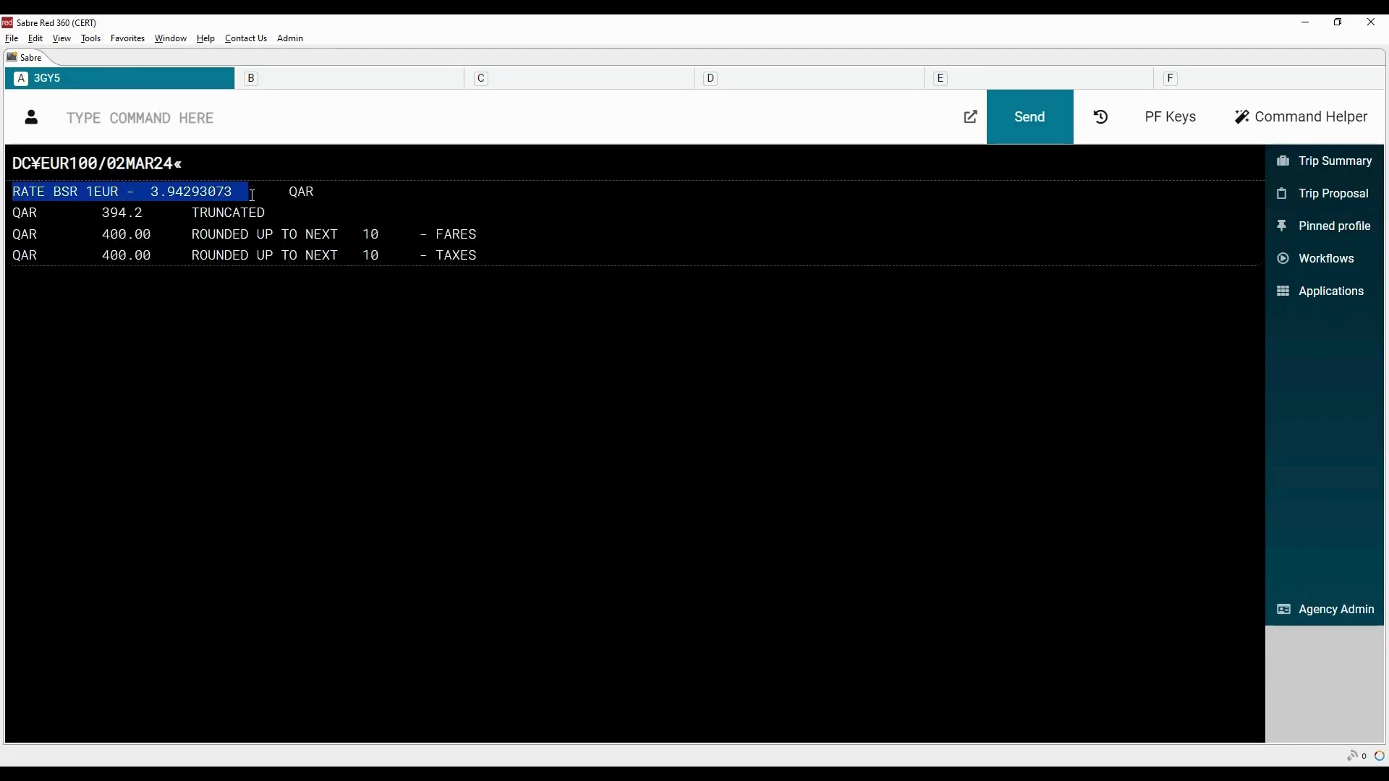
key("Pause")
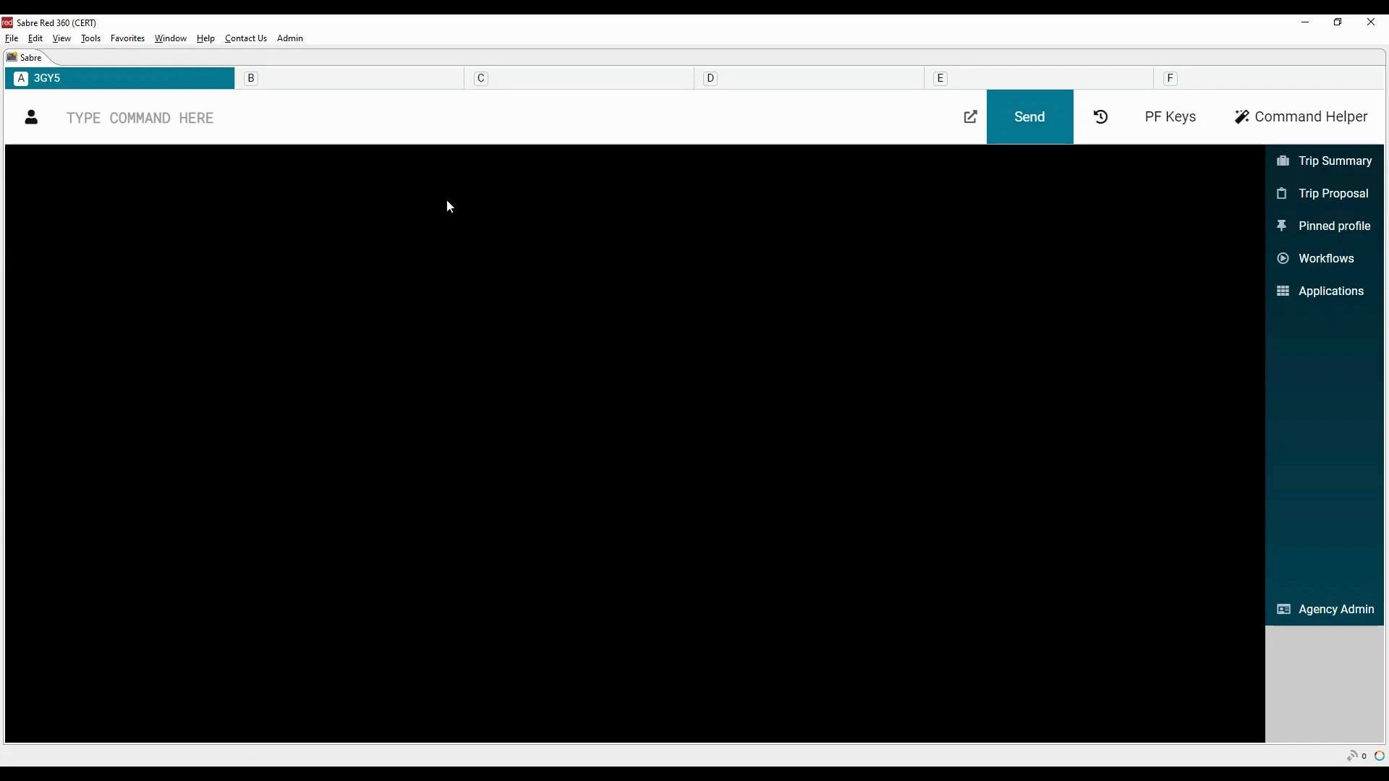
Step: Show the DU*/SPM special meals table, page on with MD, then clear the screen
type("DU*/SPM")
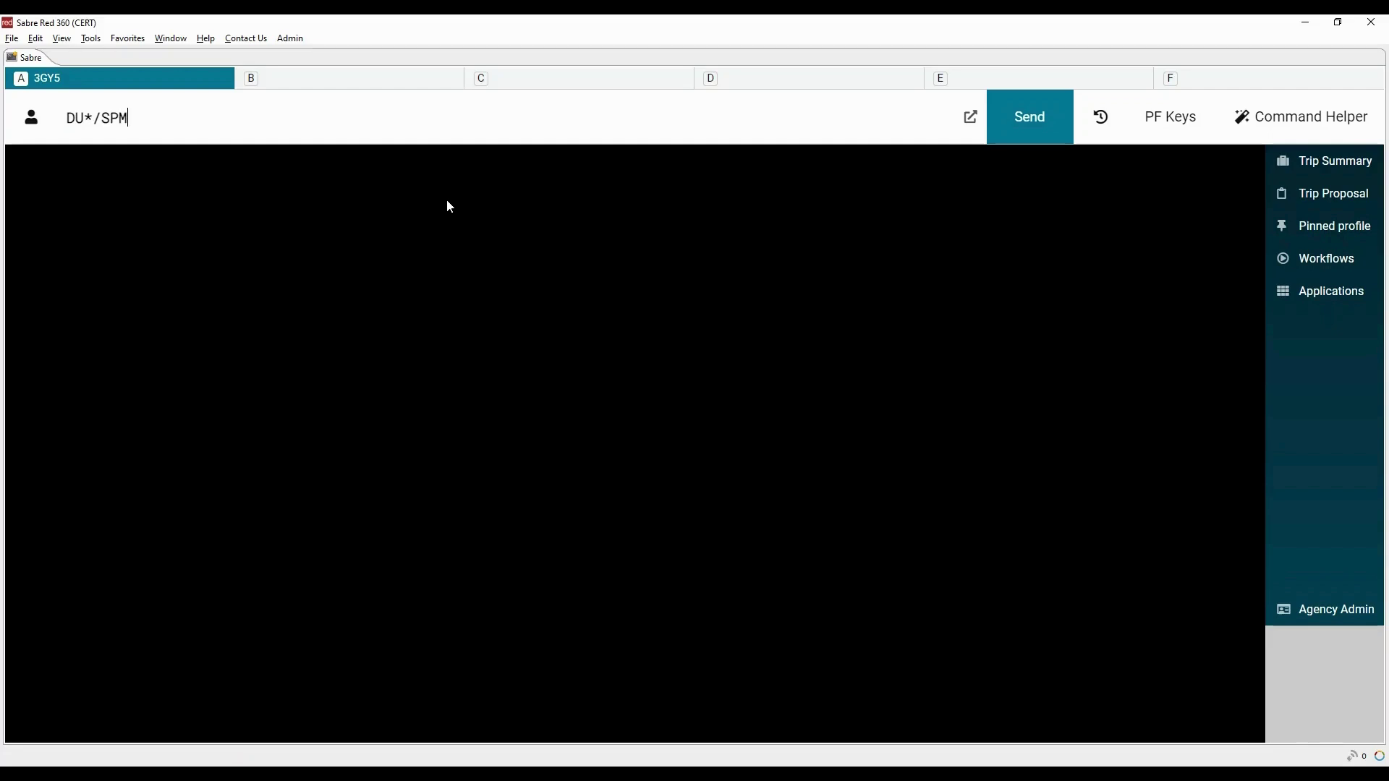
key("Return")
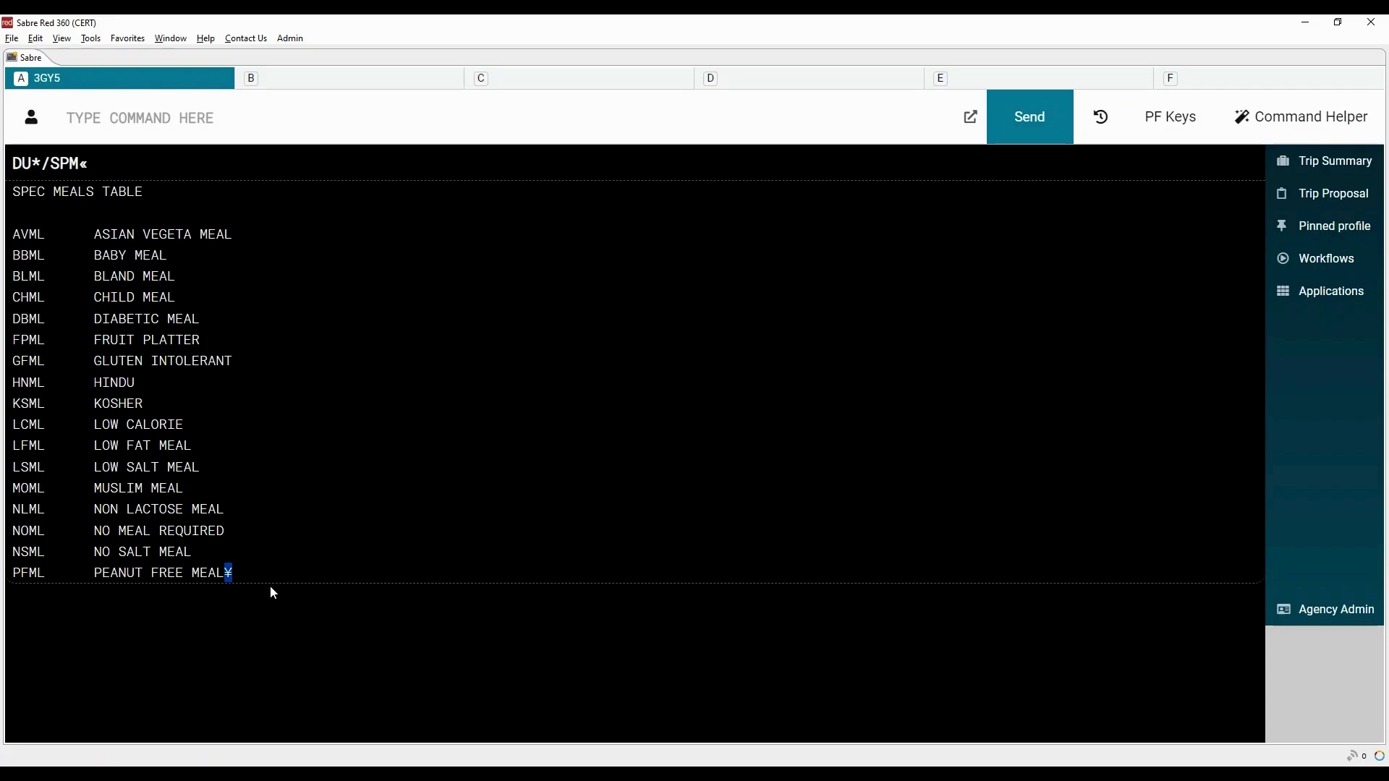
left_click(391, 136)
type("MD")
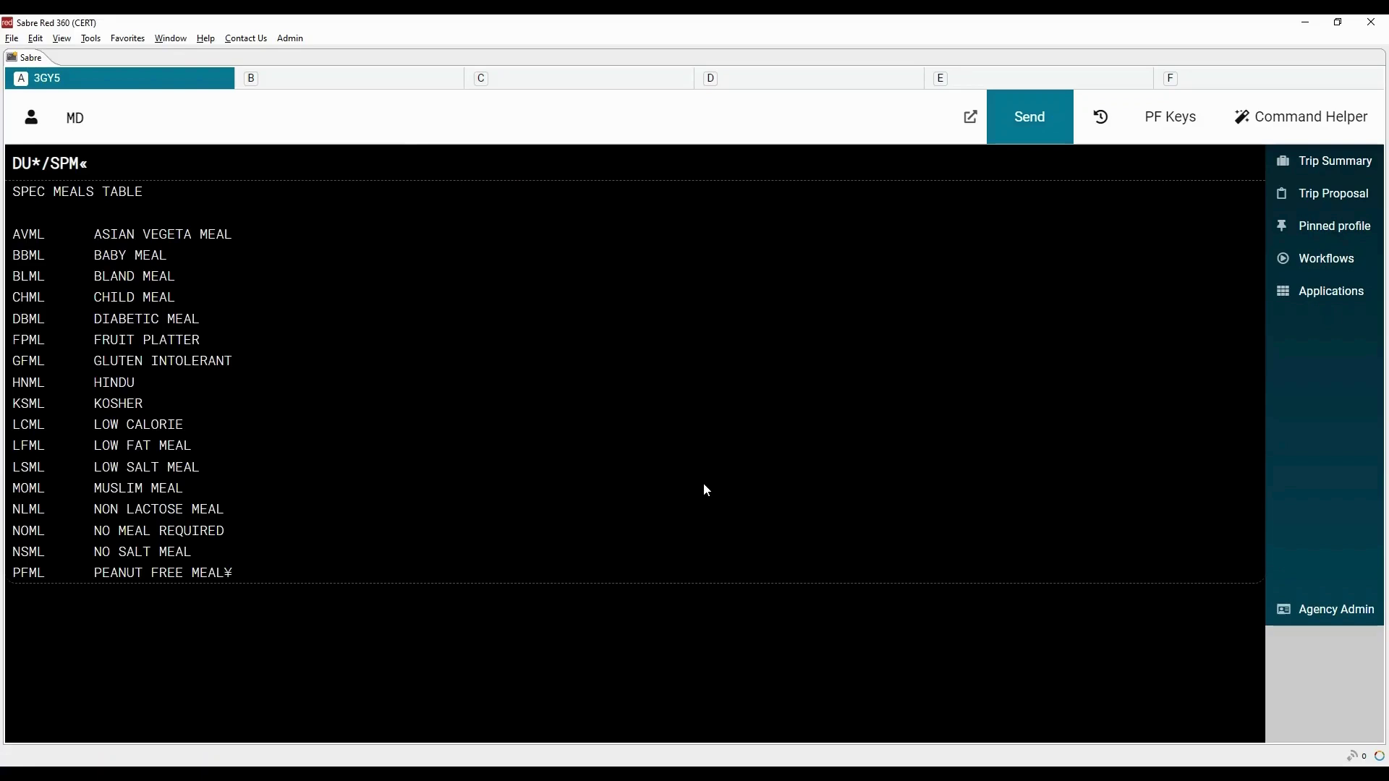
key("Return")
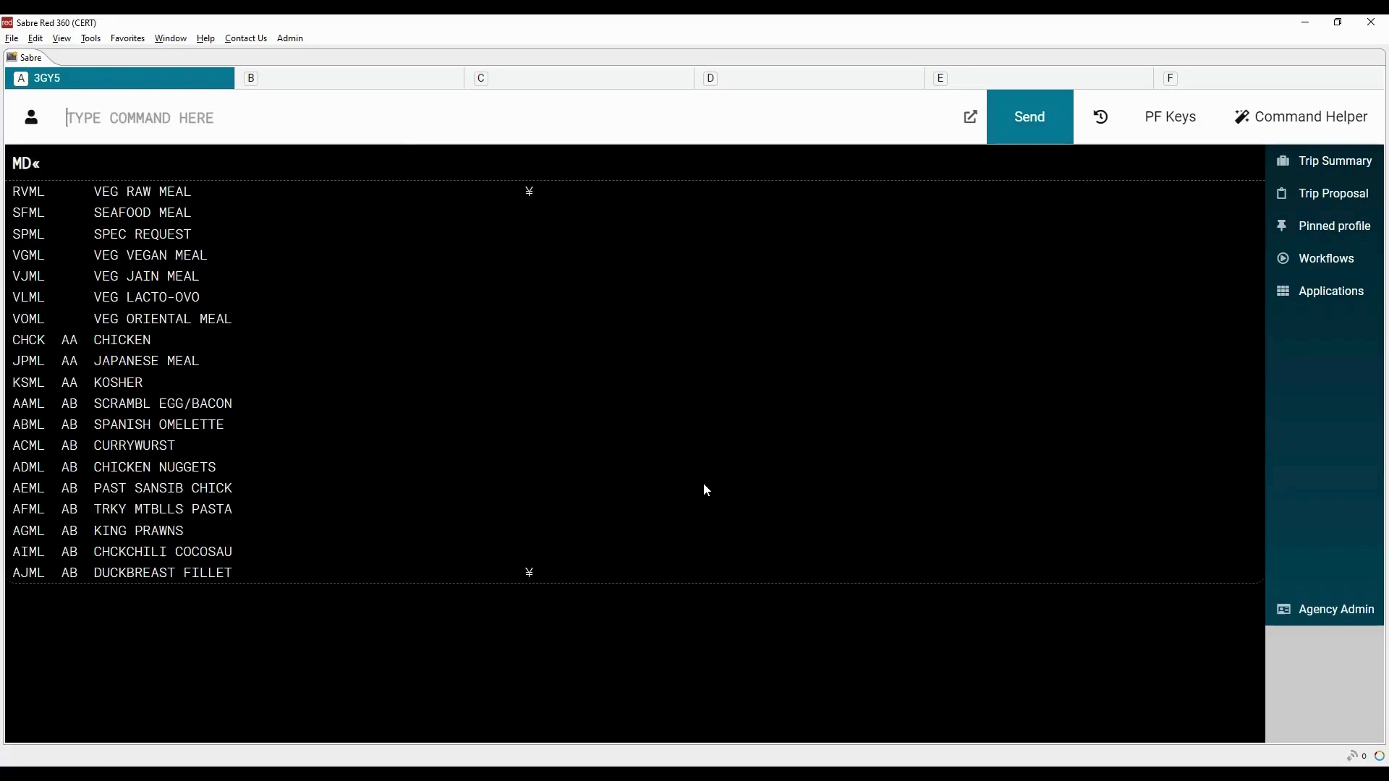
key("Escape")
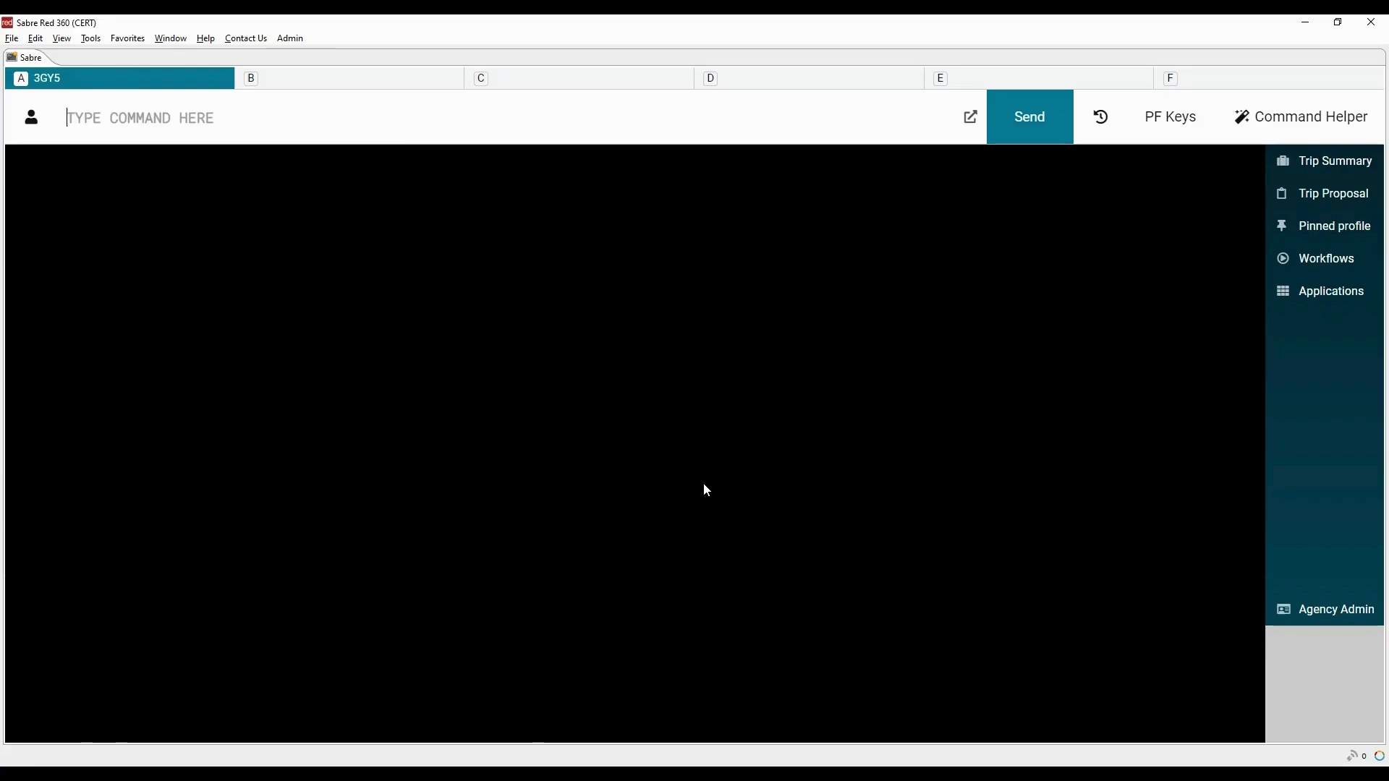
Step: Count the days from 12SEP to 20NOV and show the August calendar with T¤AUG
type("T")
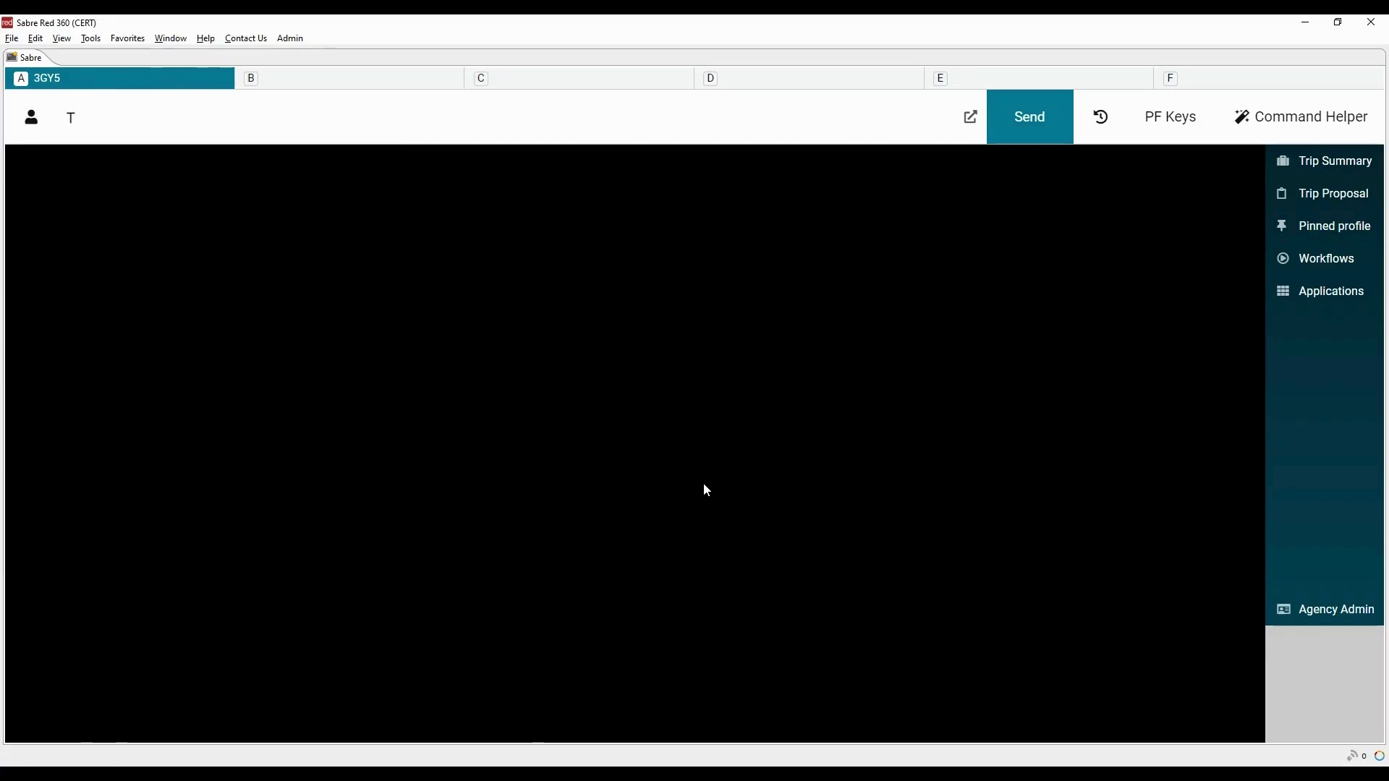
type("o")
type("12SEP-20")
type("NOV")
key("Return")
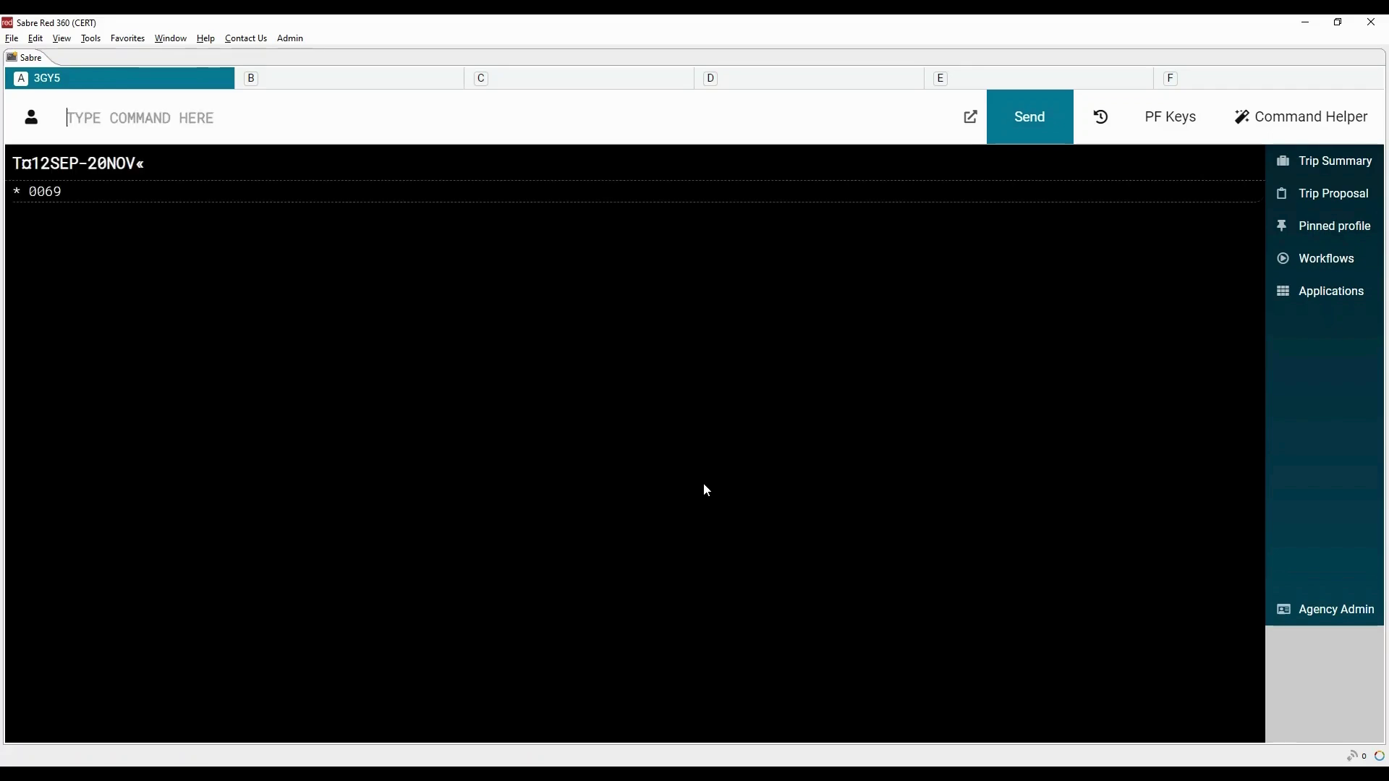
type("T")
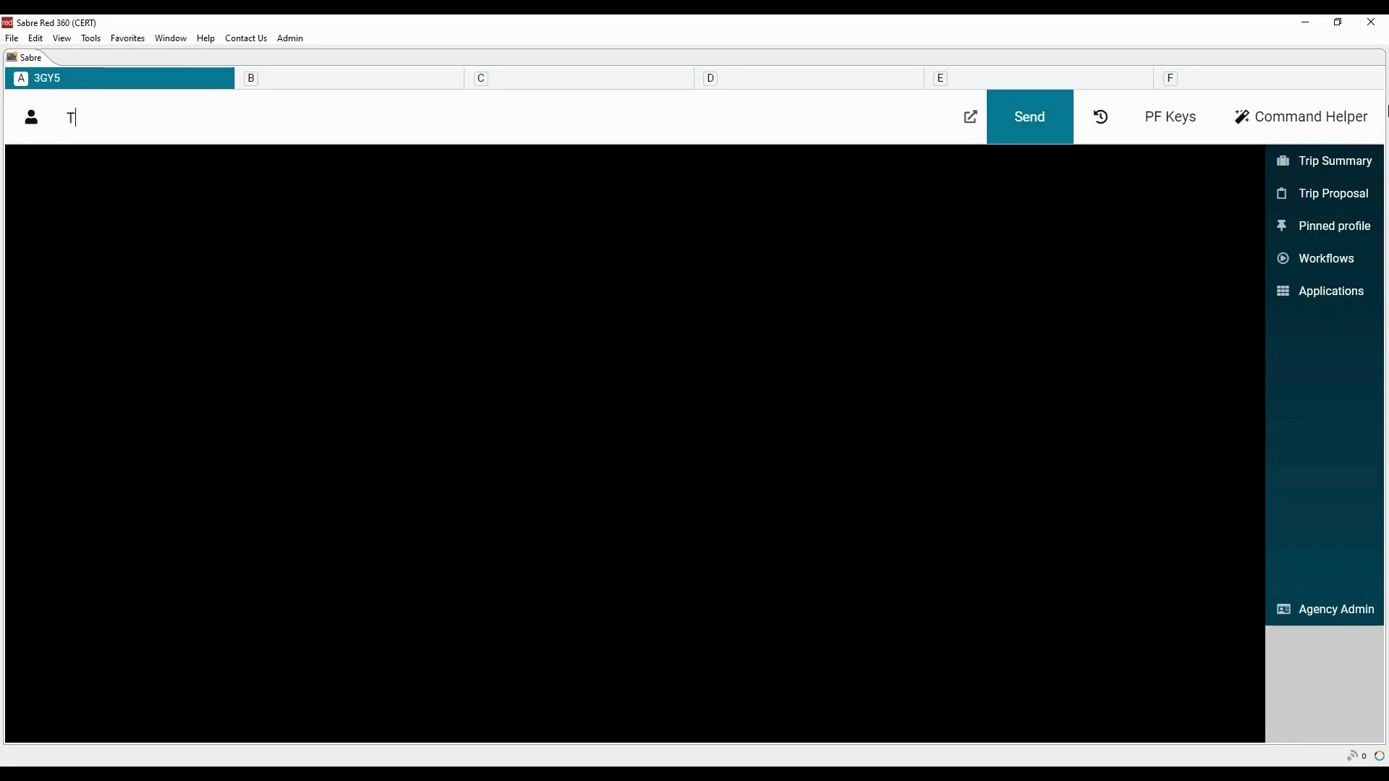
type("¤AUG")
key("Return")
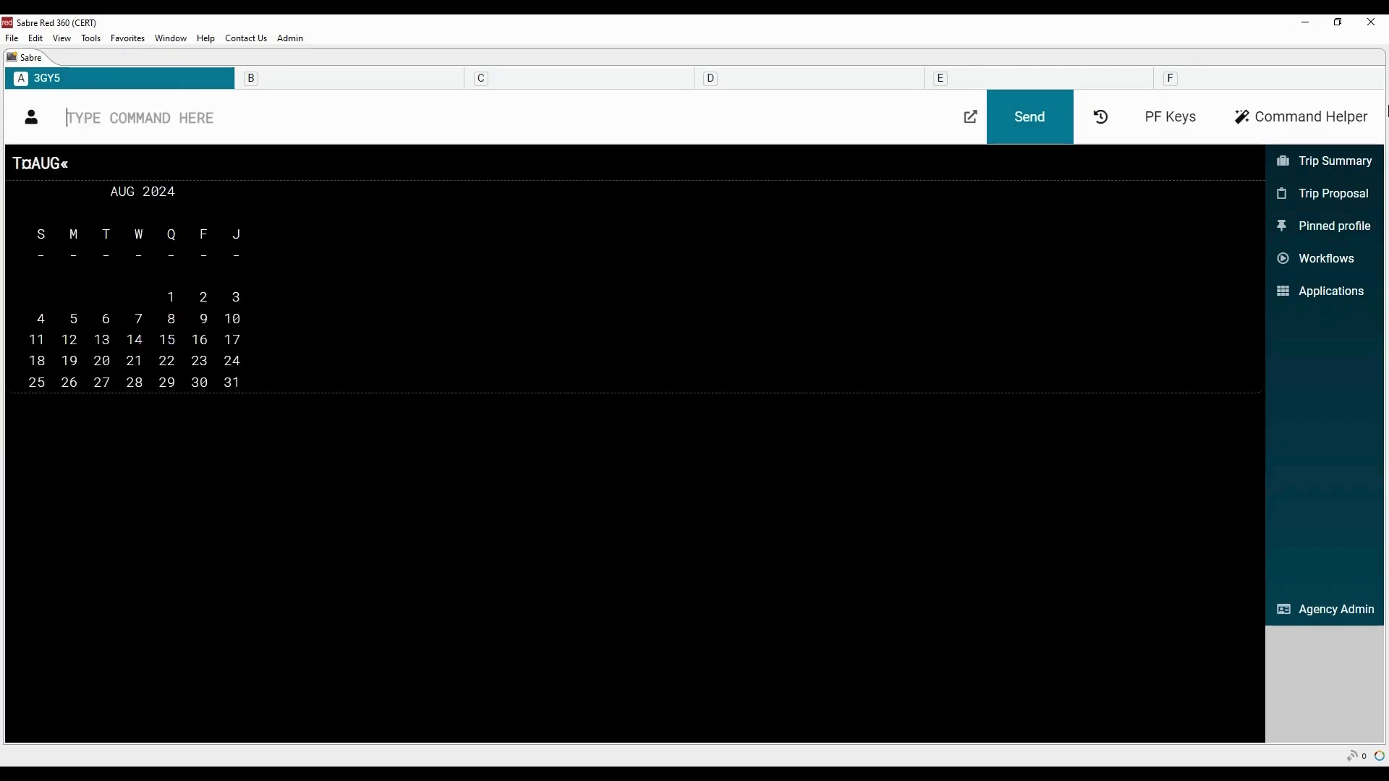
key("Escape")
Step: Show the August 2023 calendar with T¤AUG/23 and London's time with T*LON, clearing after each
type("T")
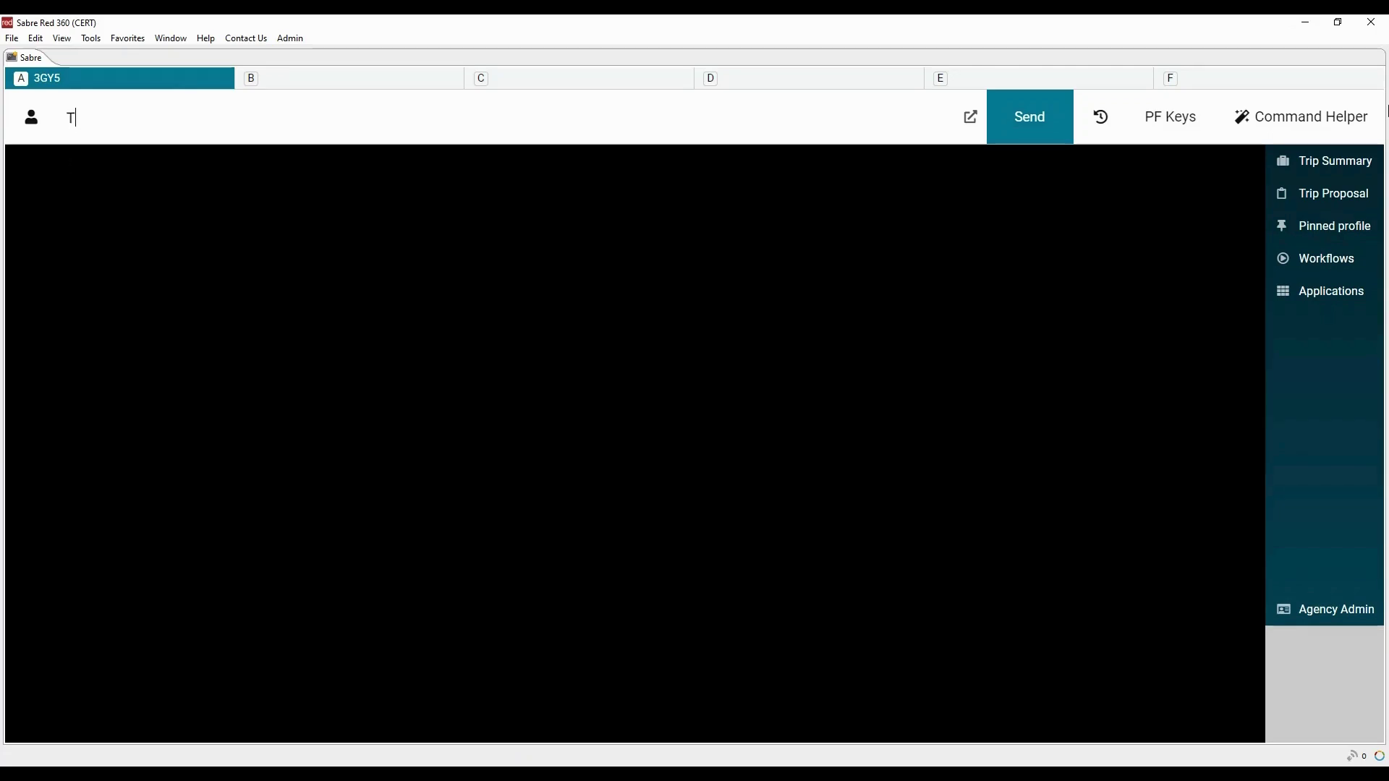
type("¤AUG")
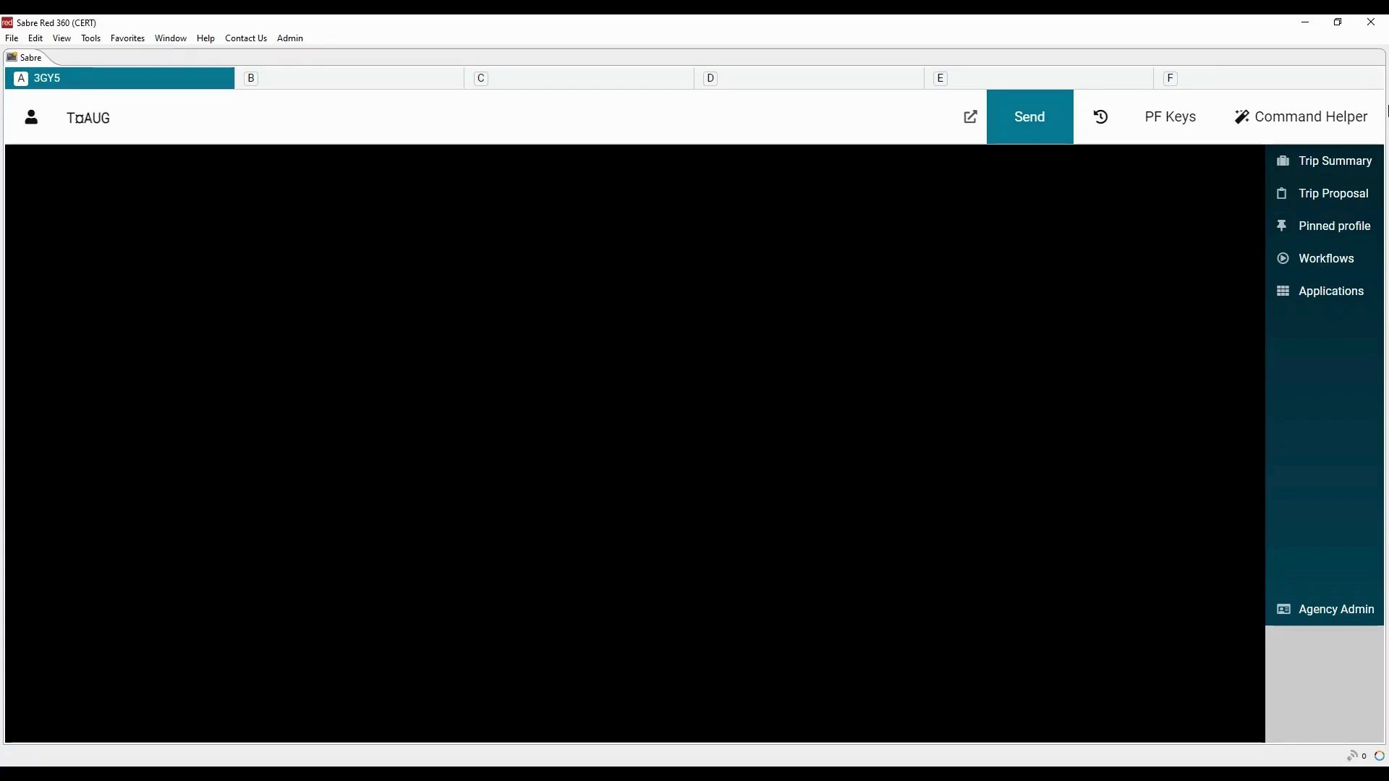
type("/23")
key("Return")
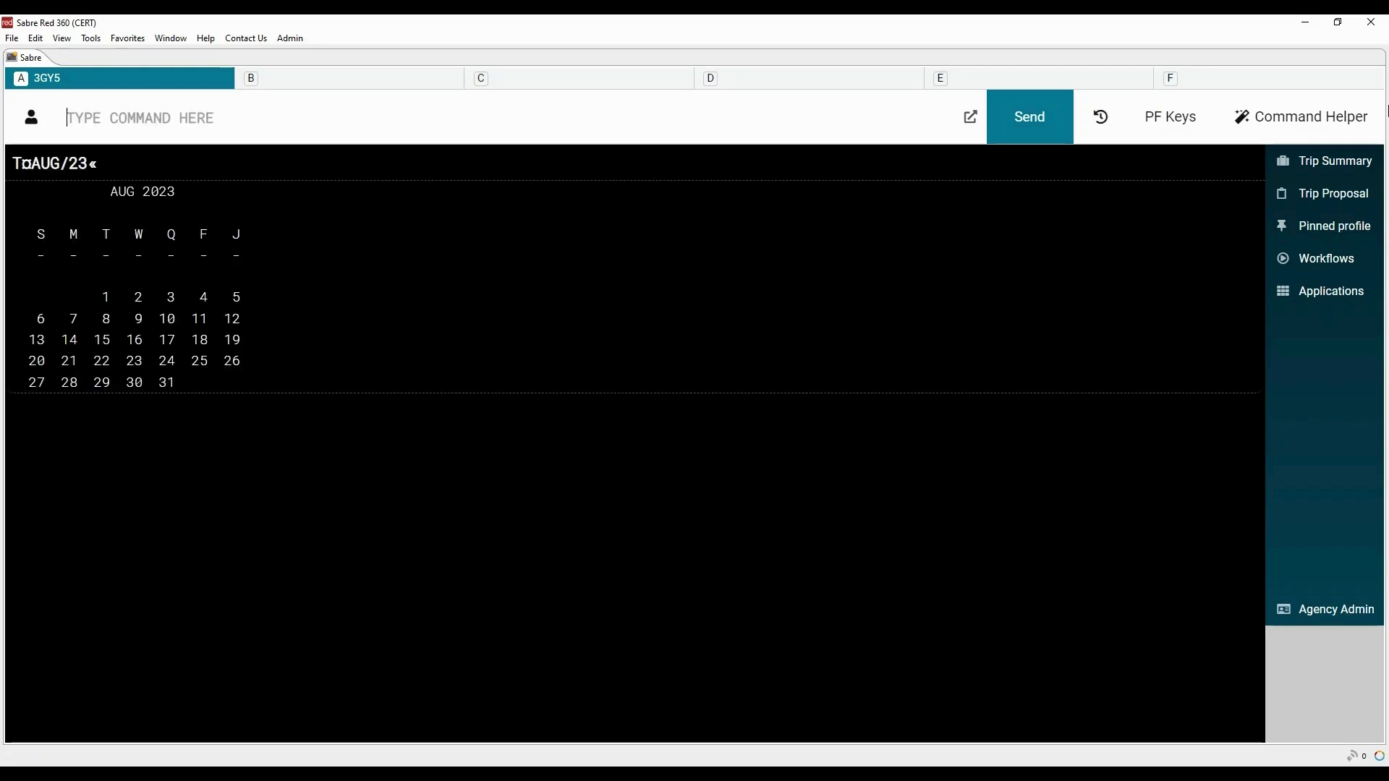
key("Pause")
type("T")
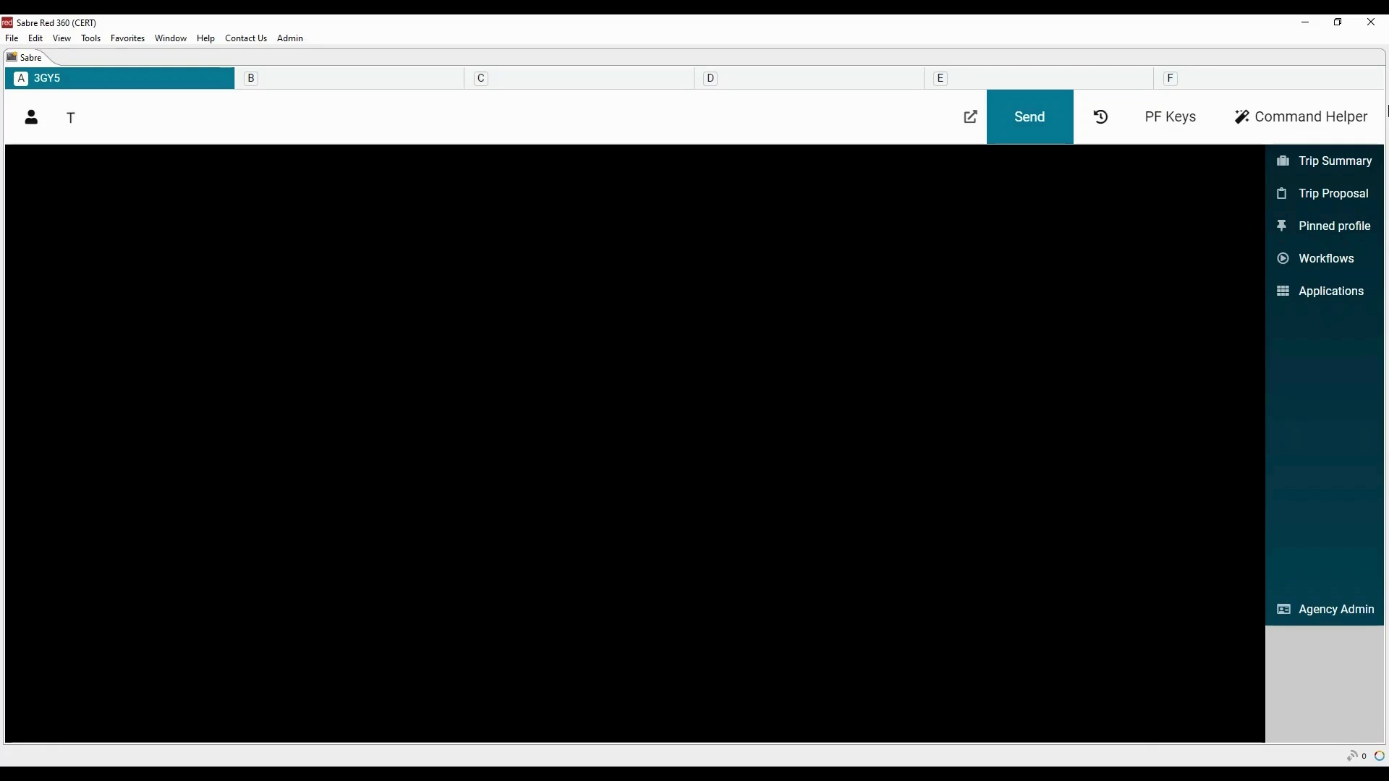
type("*LON")
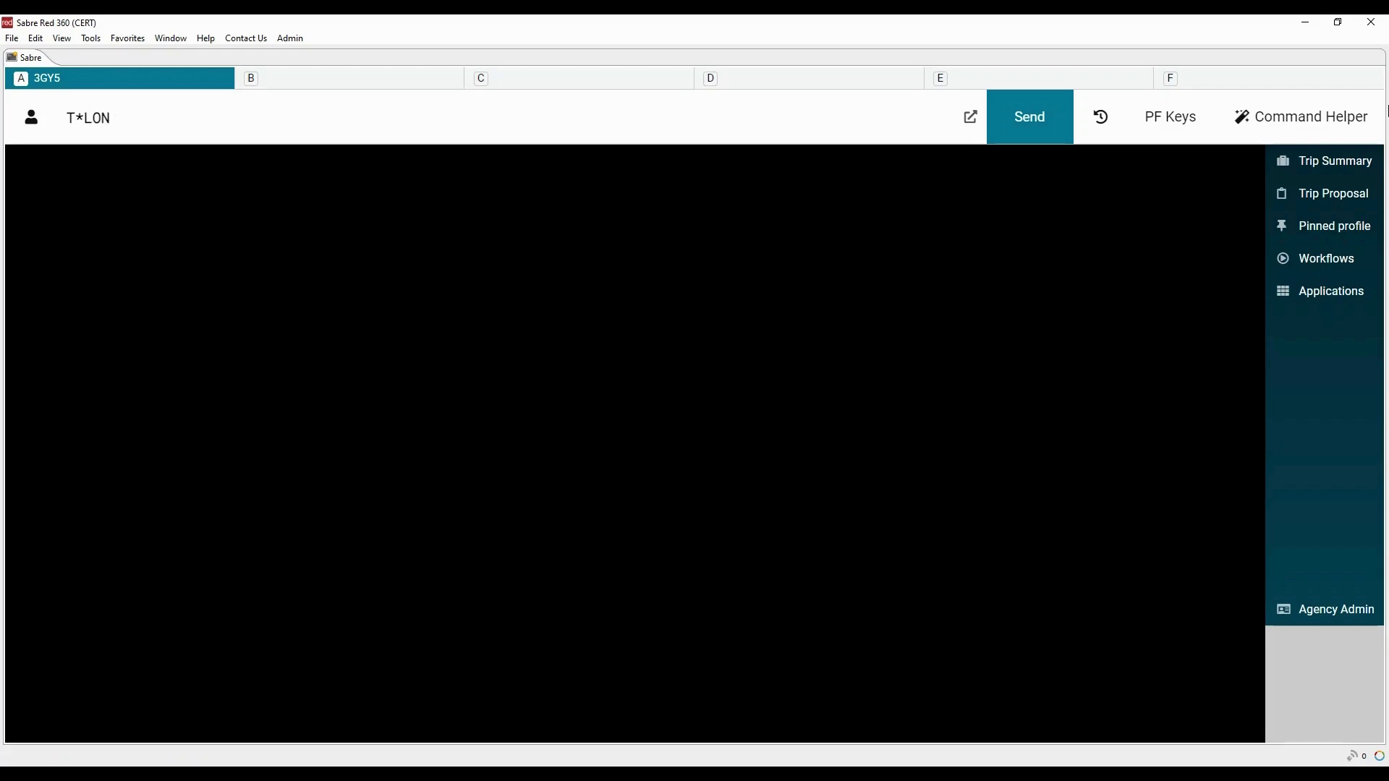
key("Return")
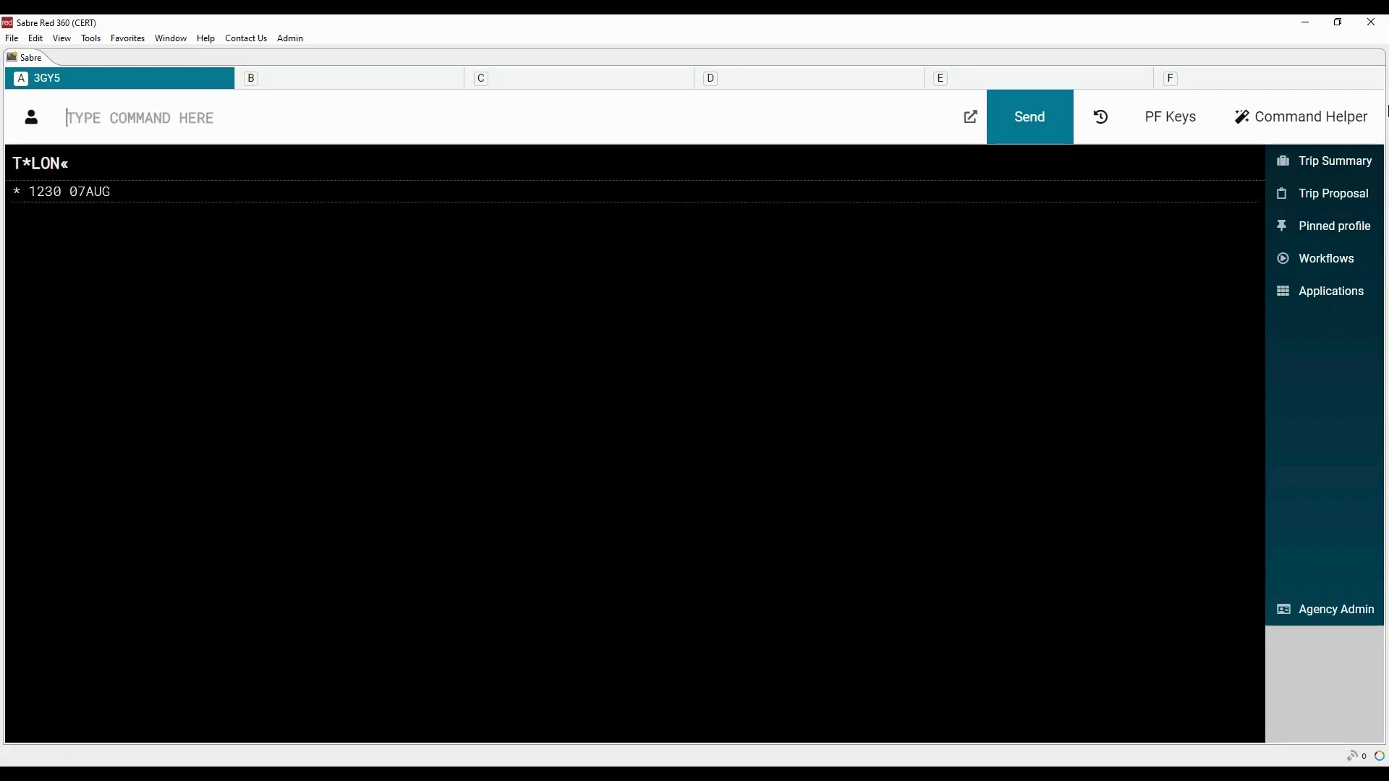
key("ctrl+shift+F12")
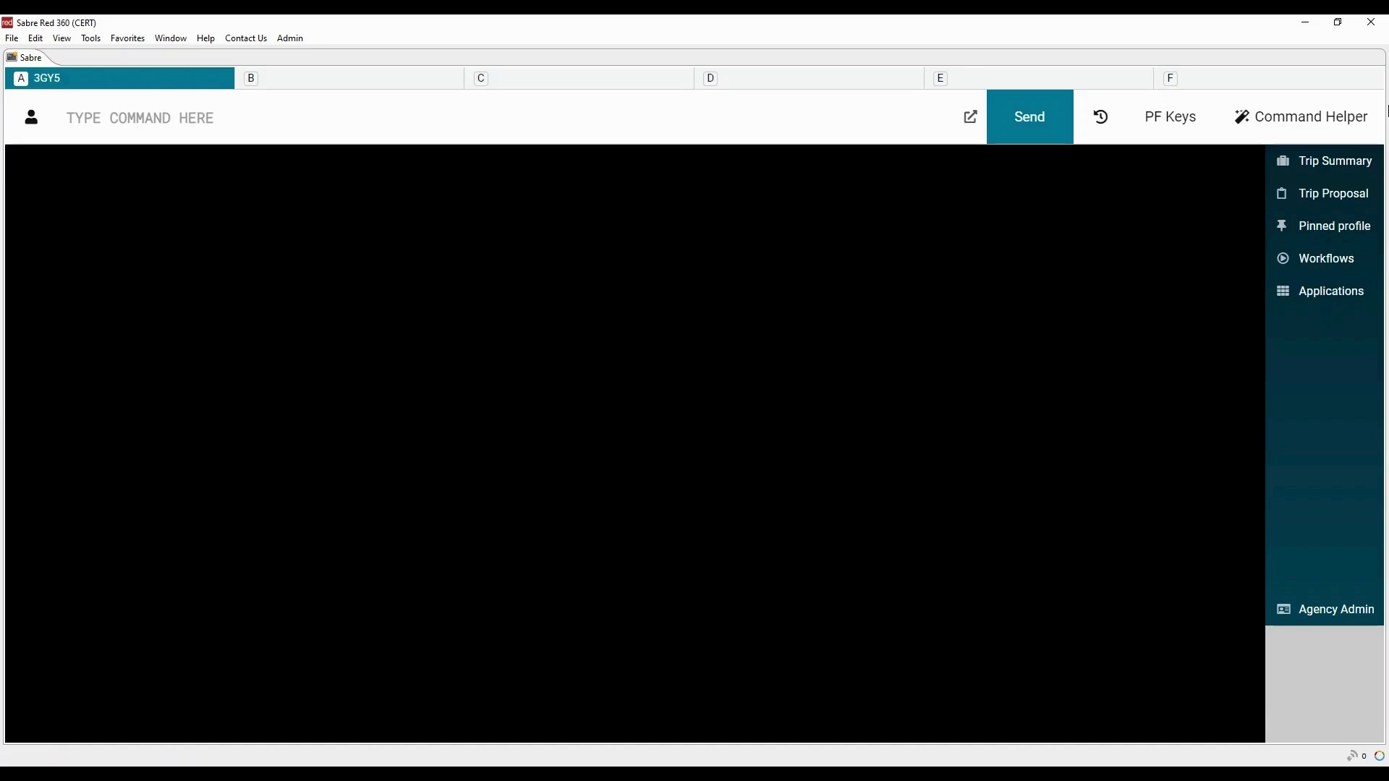
Step: Run the T¤ETD0H/PAR time query, then begin typing T¤ET0700TU
type("T¤")
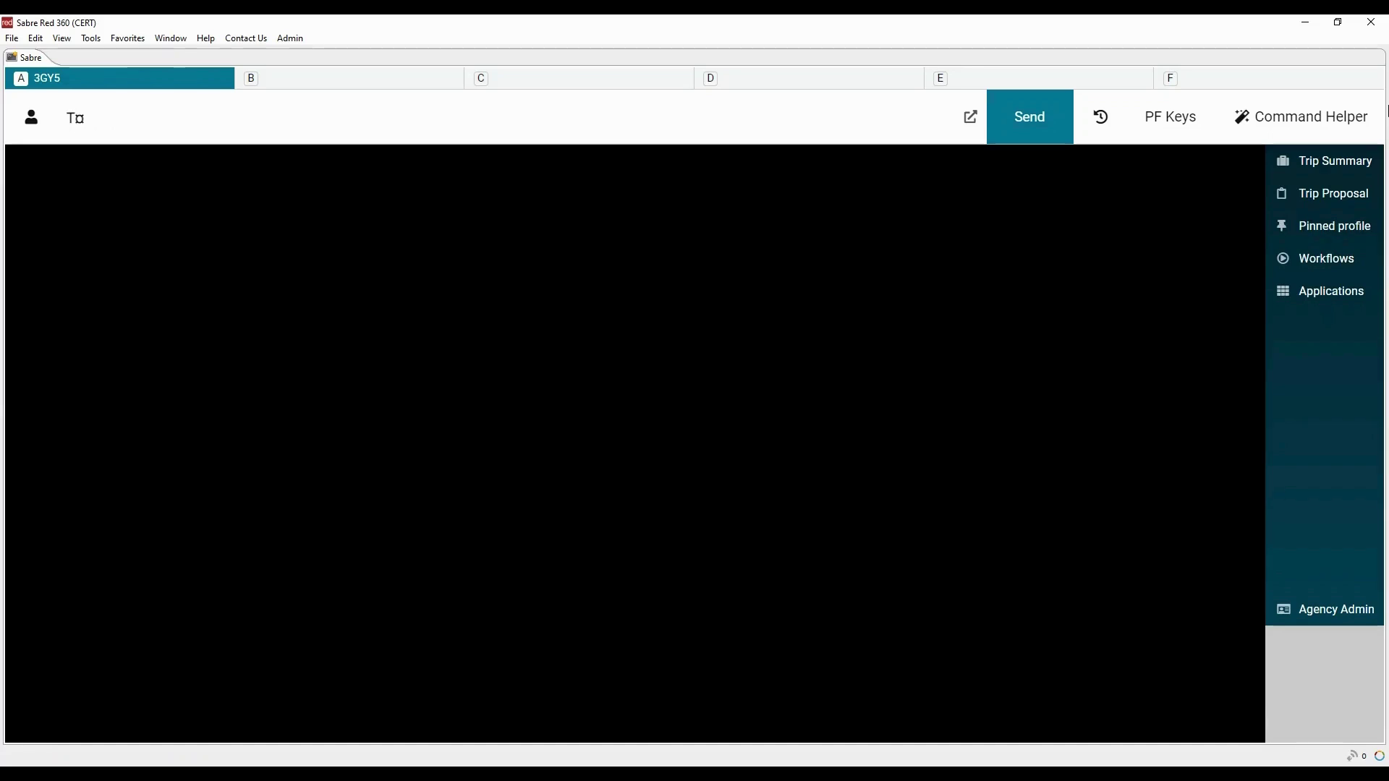
type("ET")
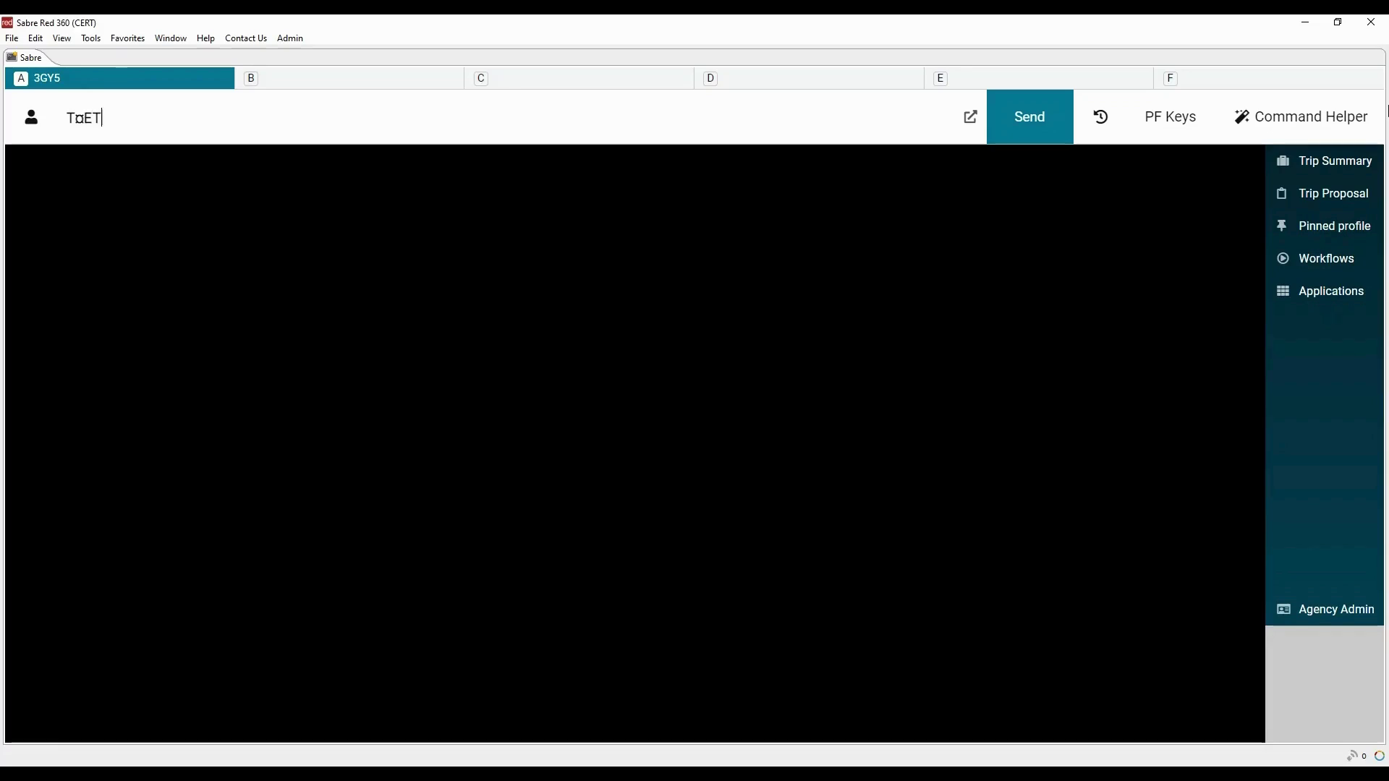
type("D0H/PAR")
key("Return")
type("T¤")
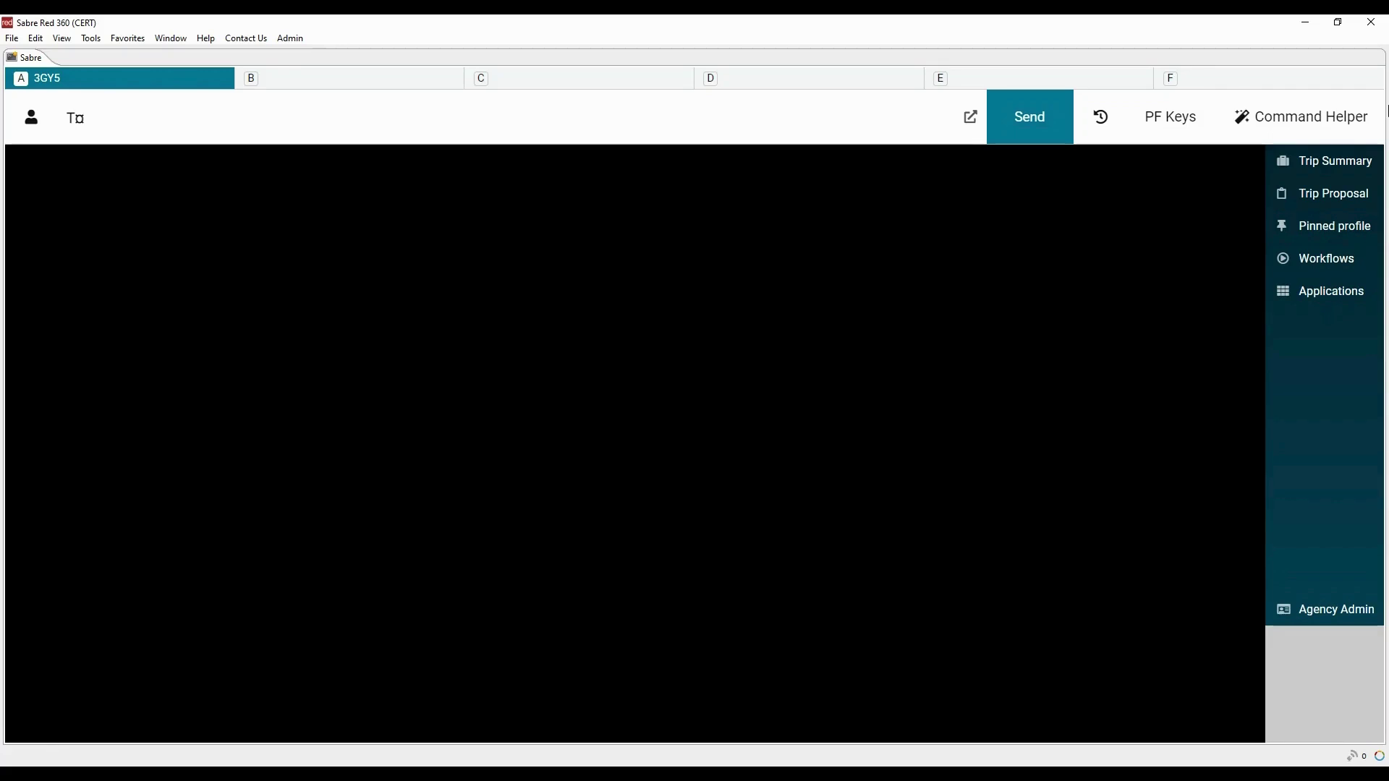
type("ET0700TU")
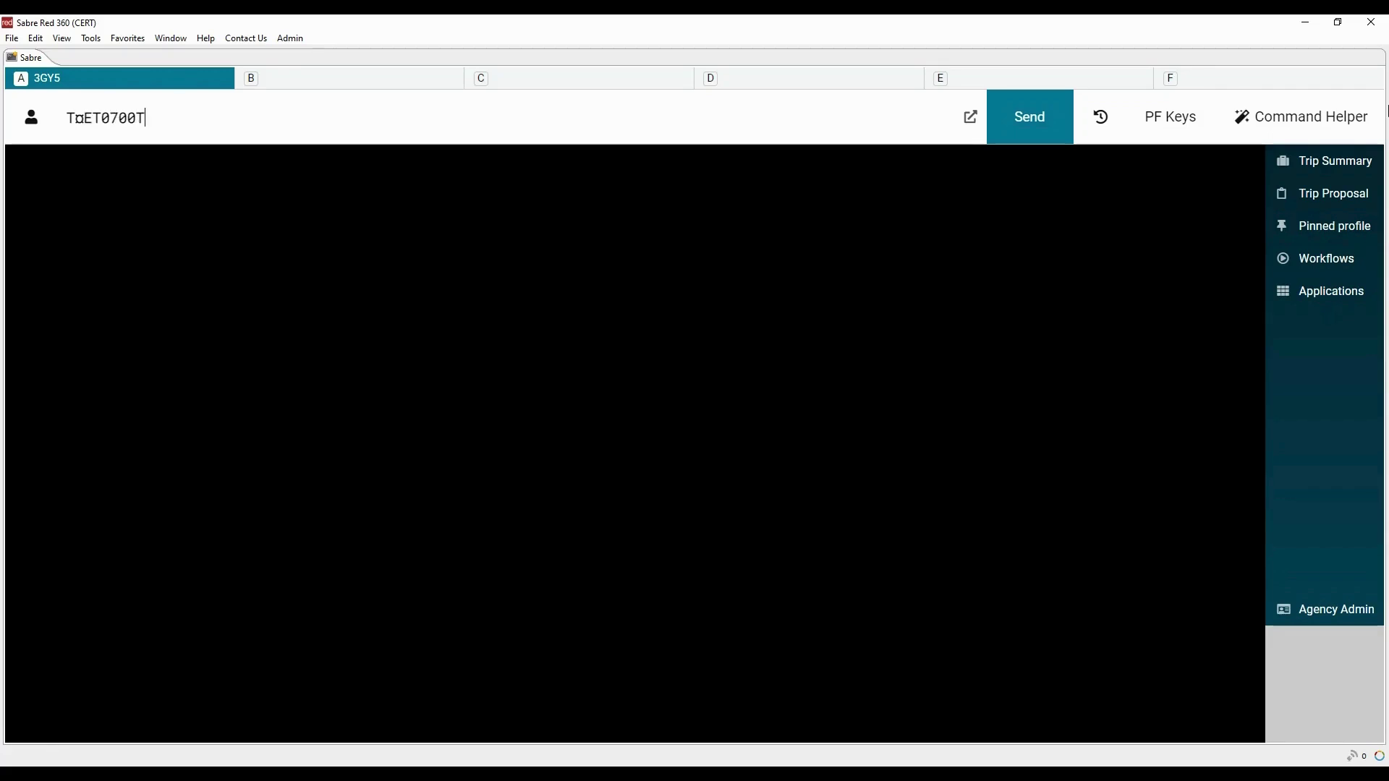